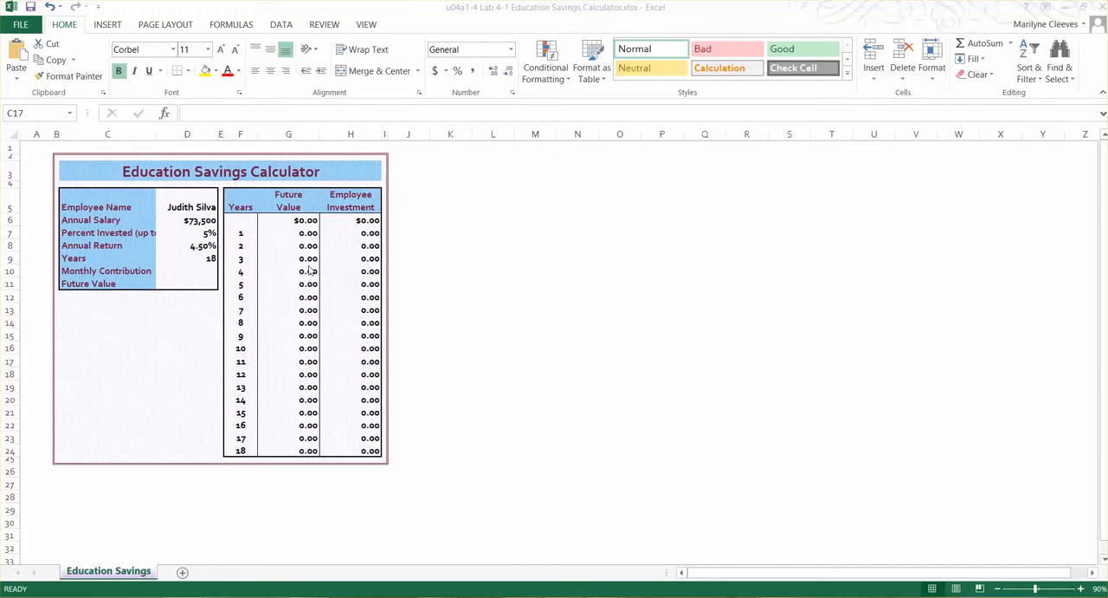
# Make cell G6, at the head of the Future Value column, reference the Future_Value cell D11
pyautogui.click(301, 223)
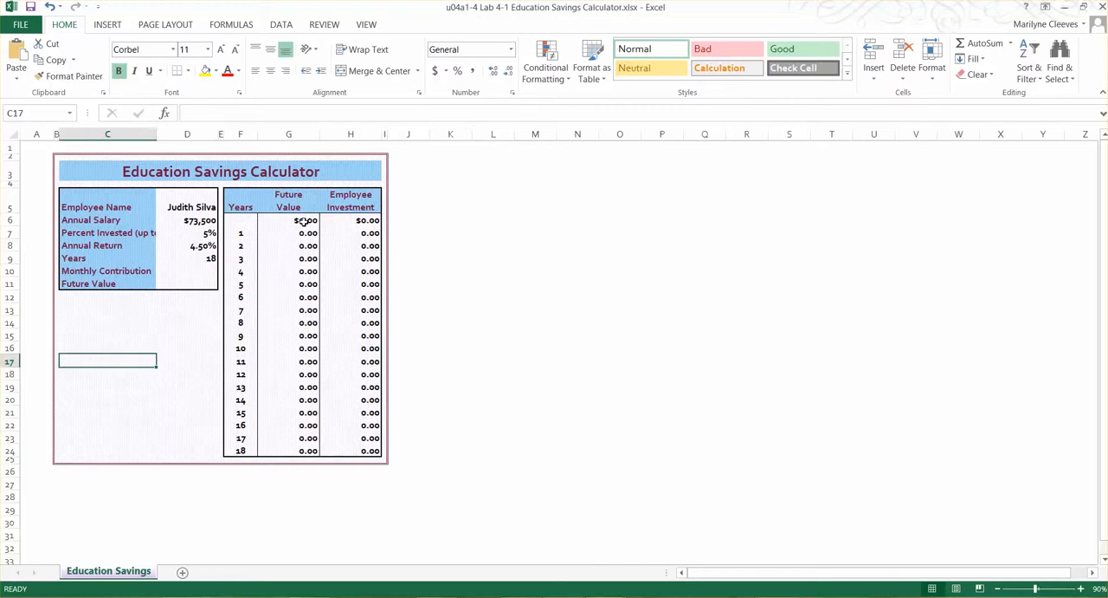
pyautogui.click(303, 221)
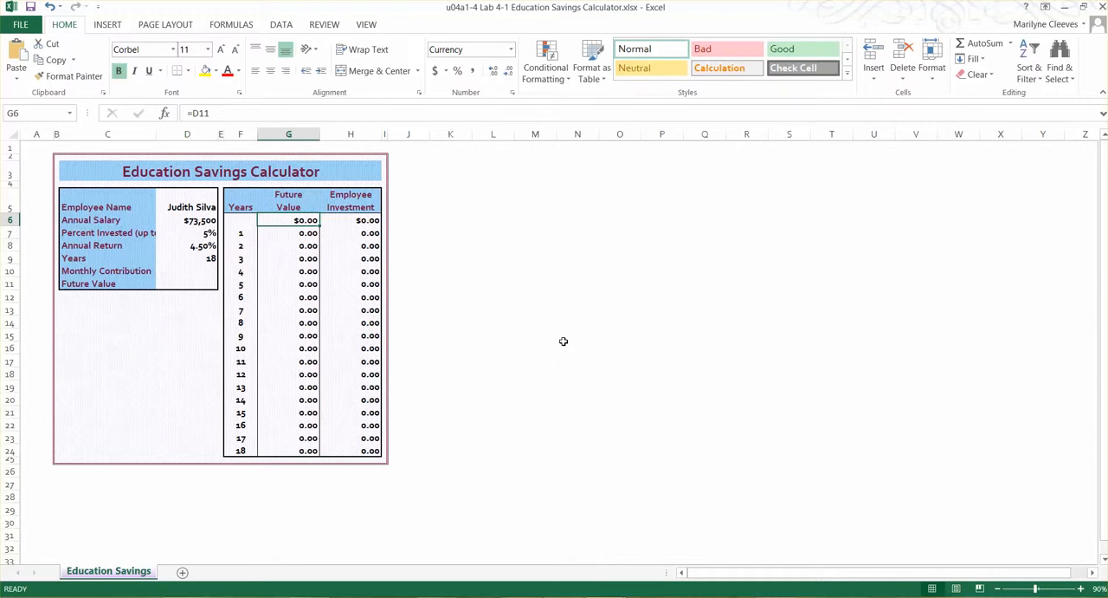
pyautogui.write('=')
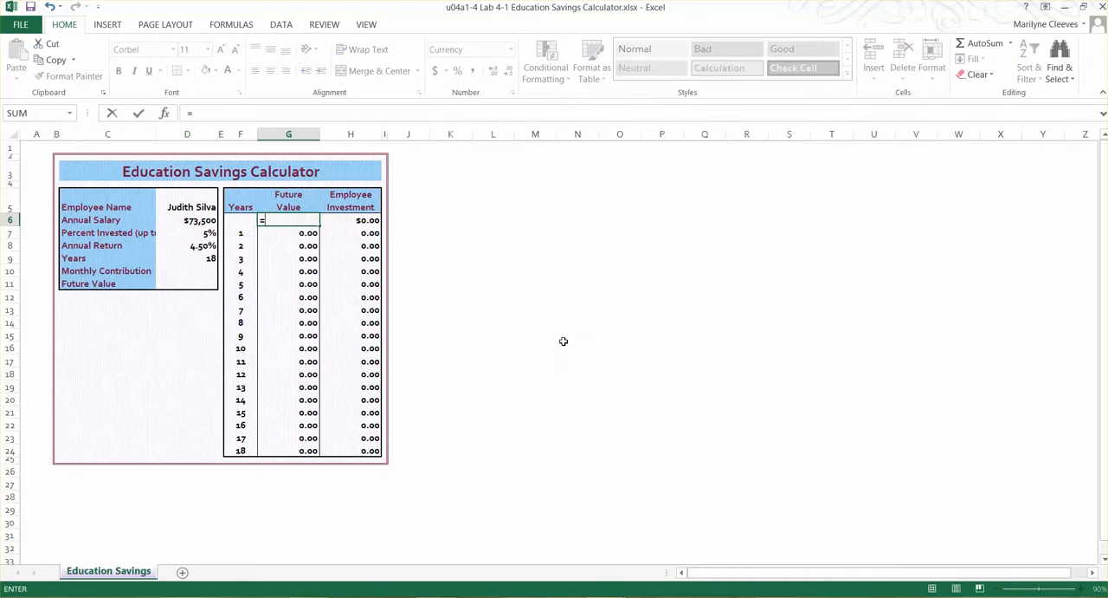
pyautogui.click(176, 284)
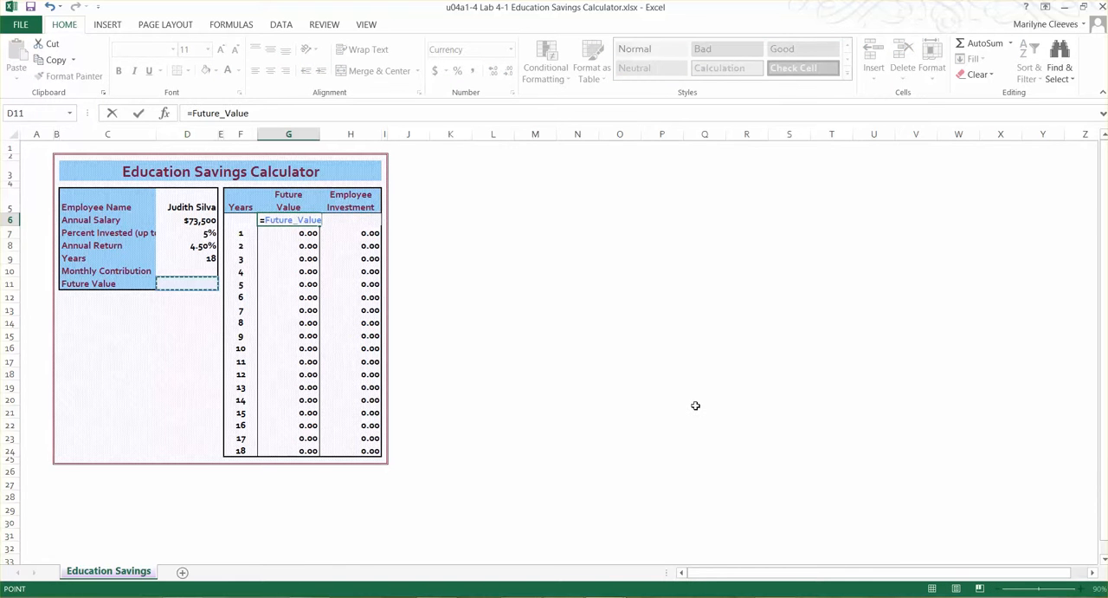
pyautogui.press('Return')
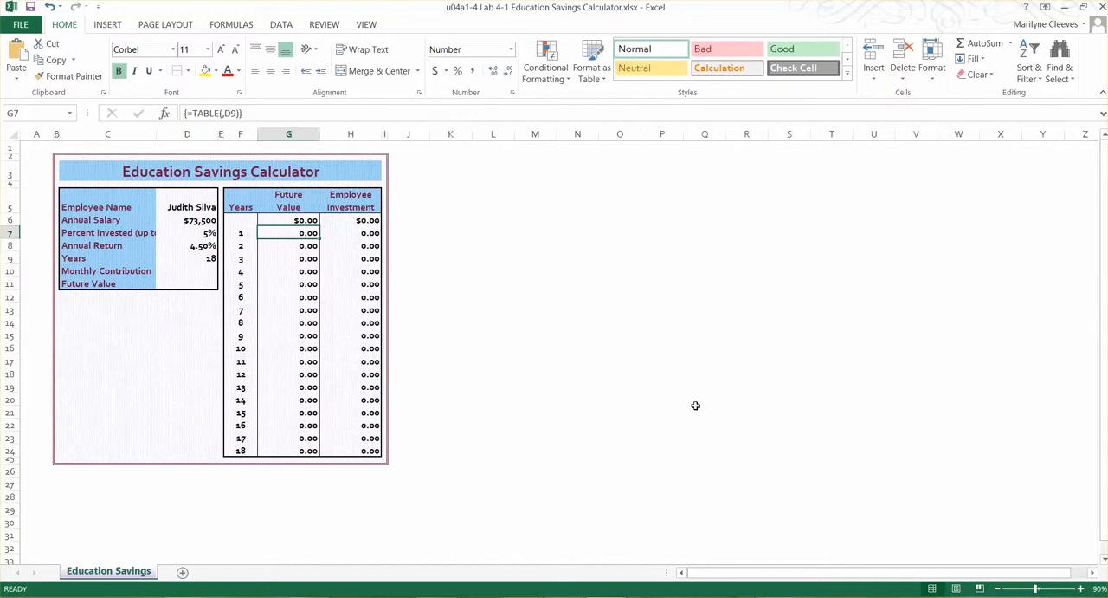
# Insert an IF function in the Monthly Contribution cell D10 and keep the input cells visible beside its arguments
pyautogui.click(174, 275)
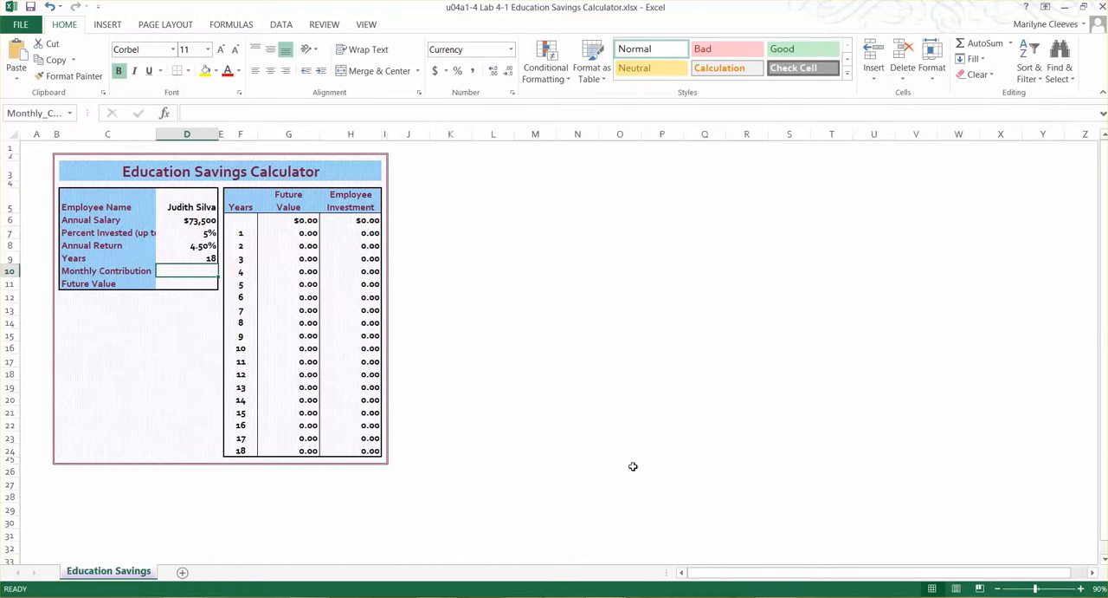
pyautogui.click(165, 116)
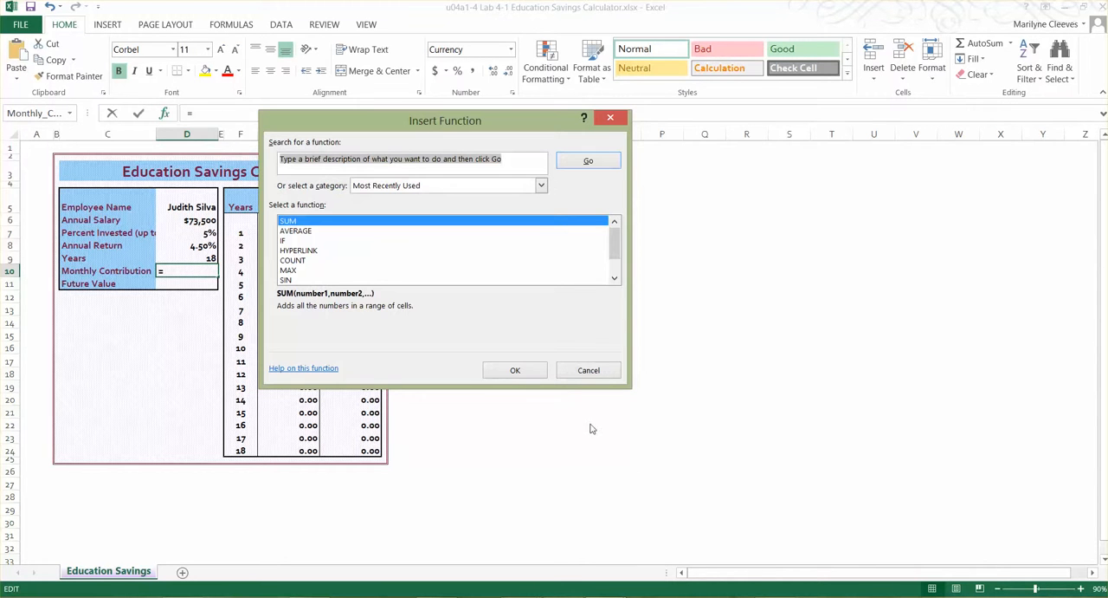
pyautogui.click(286, 240)
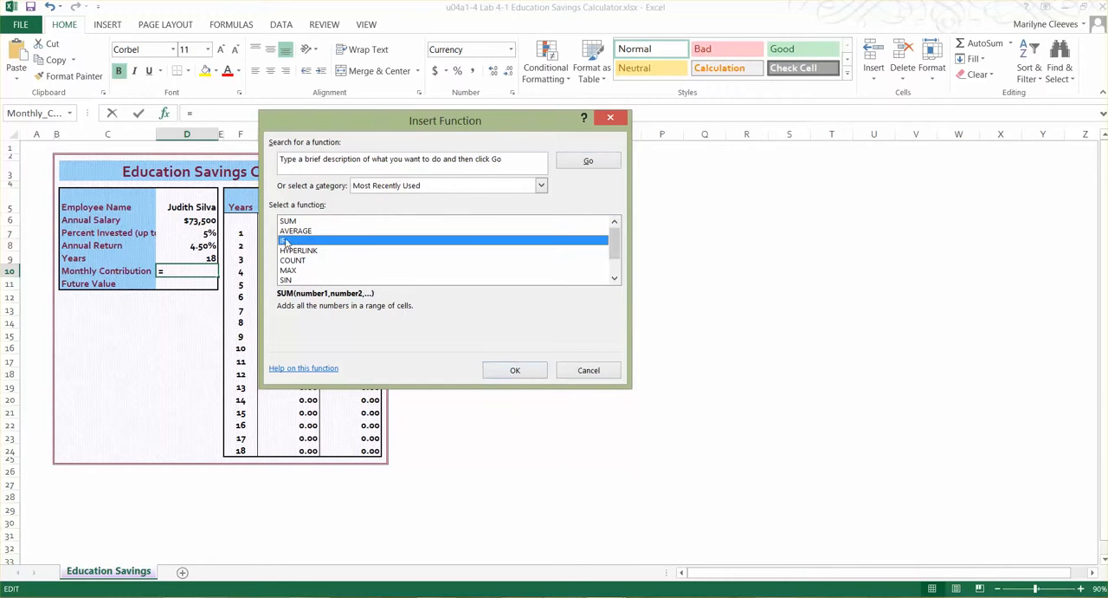
pyautogui.click(514, 370)
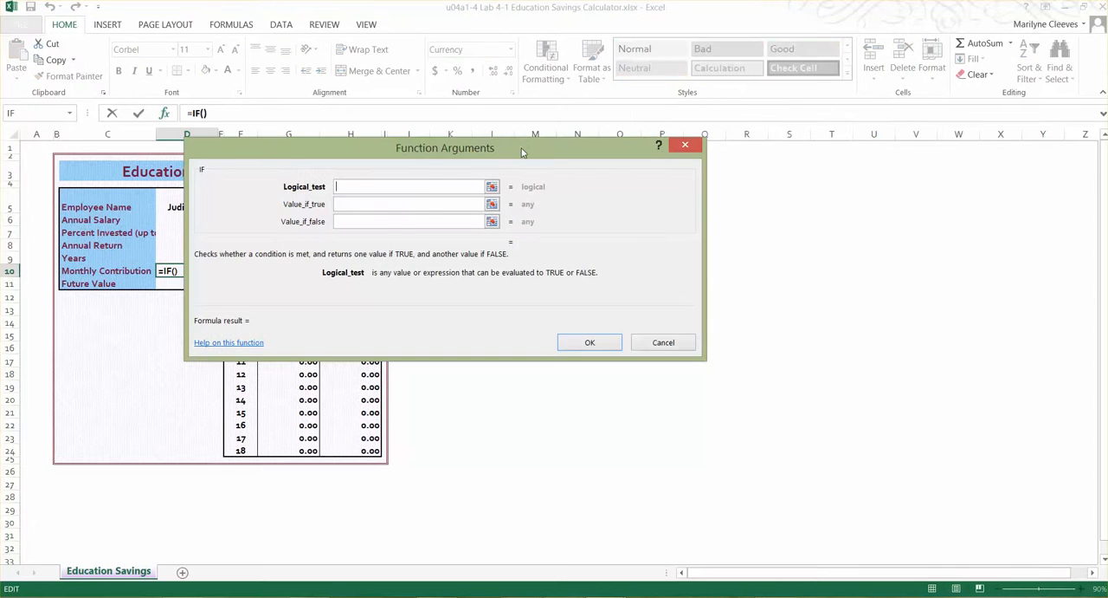
pyautogui.moveTo(523, 153); pyautogui.dragTo(572, 159)
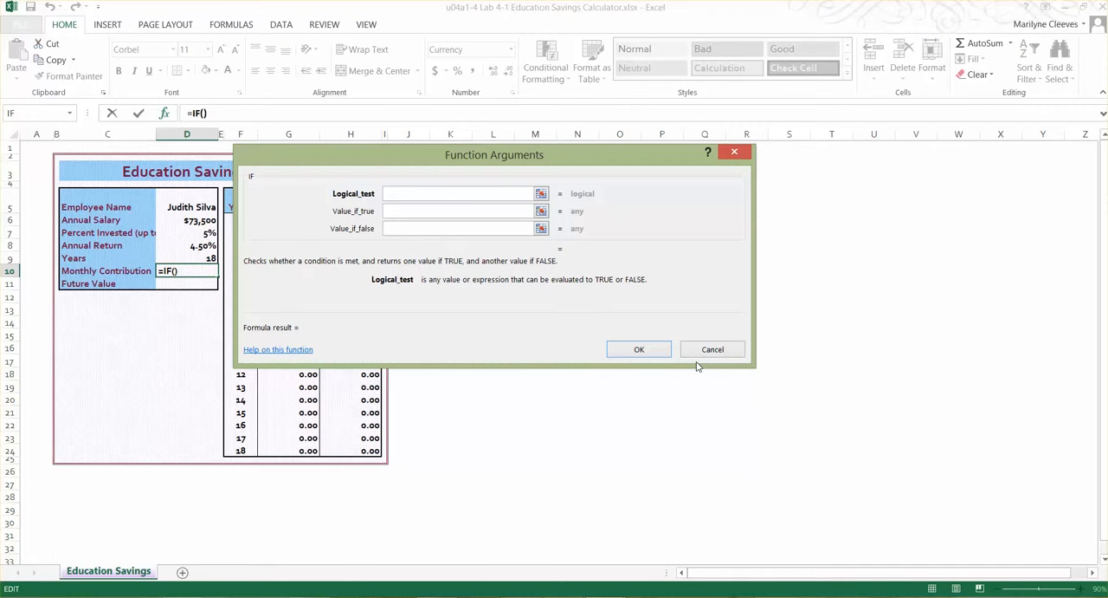
# Set the IF function's logical test to Percent_Invested*Annual_Salary<13000
pyautogui.click(541, 194)
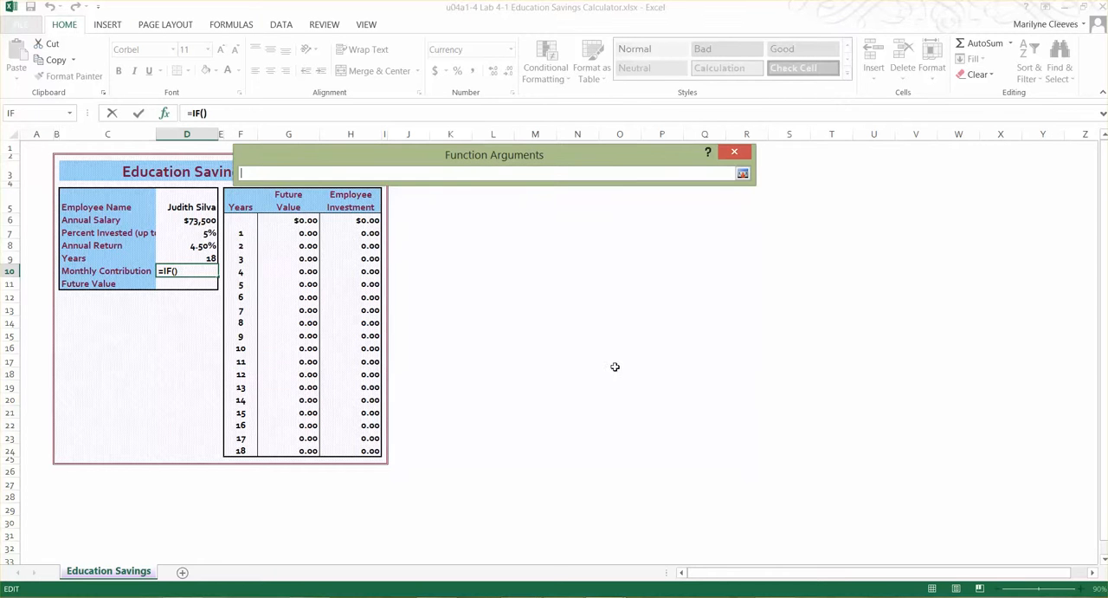
pyautogui.click(173, 234)
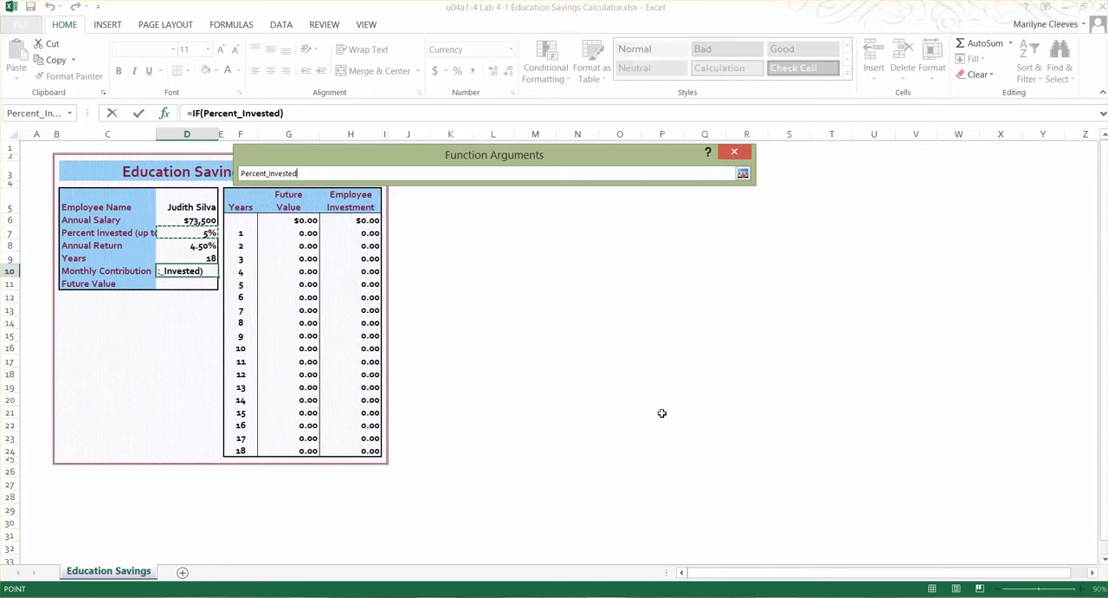
pyautogui.write('*')
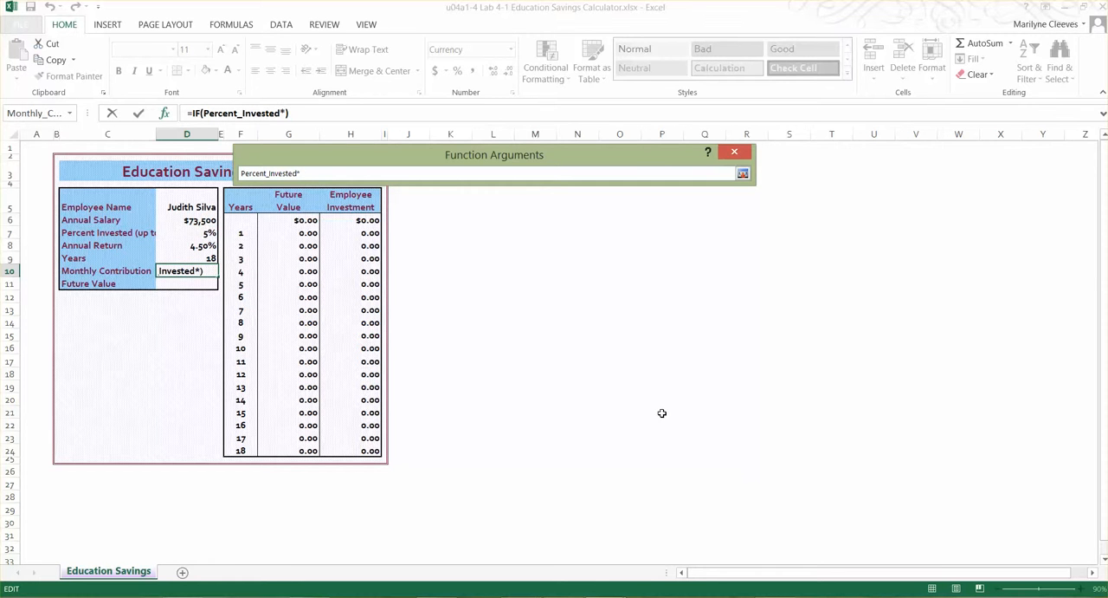
pyautogui.click(184, 221)
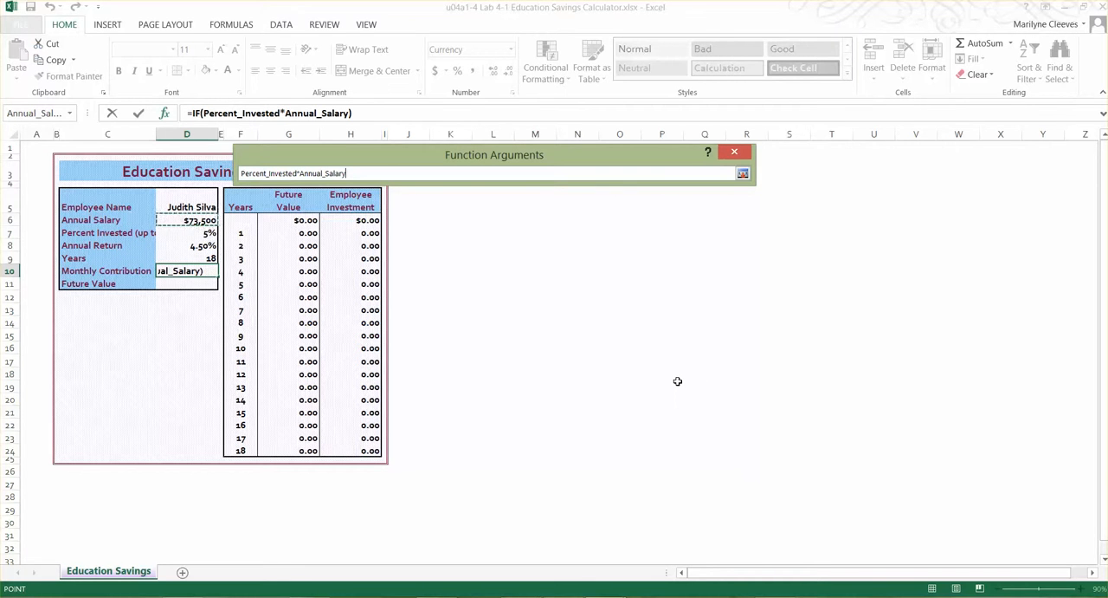
pyautogui.write('<13000')
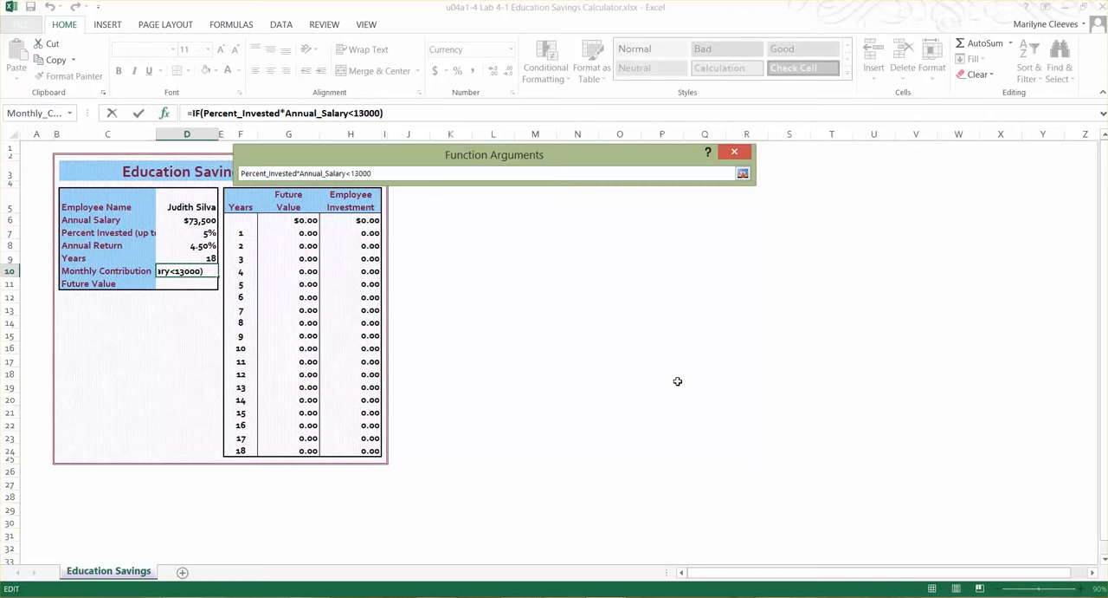
pyautogui.press('Return')
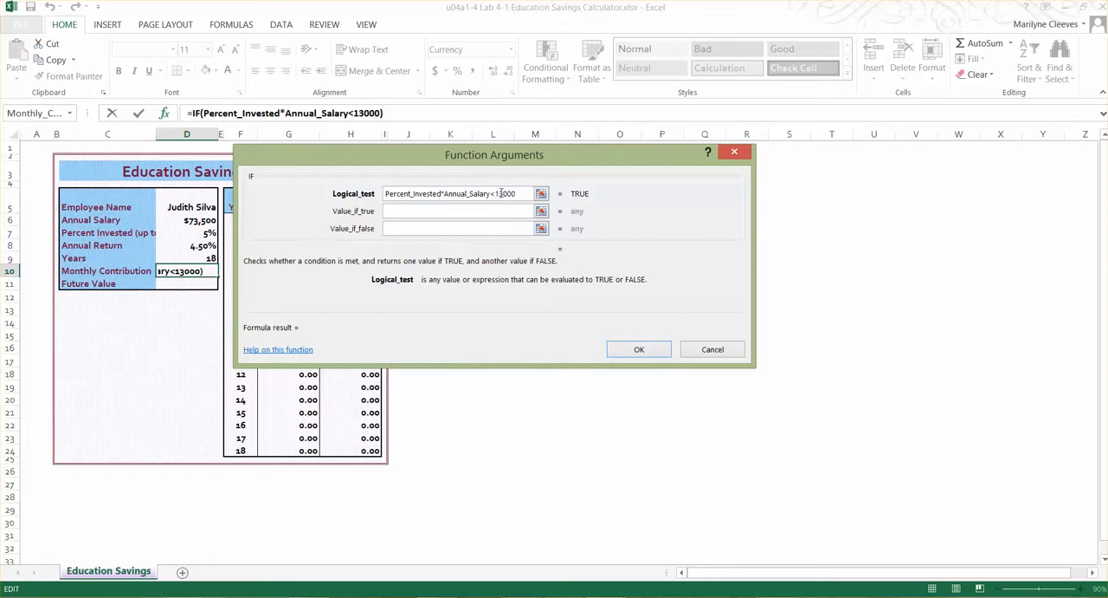
# Set the IF function's value if true to Percent_Invested*Annual_Salary/12
pyautogui.click(395, 209)
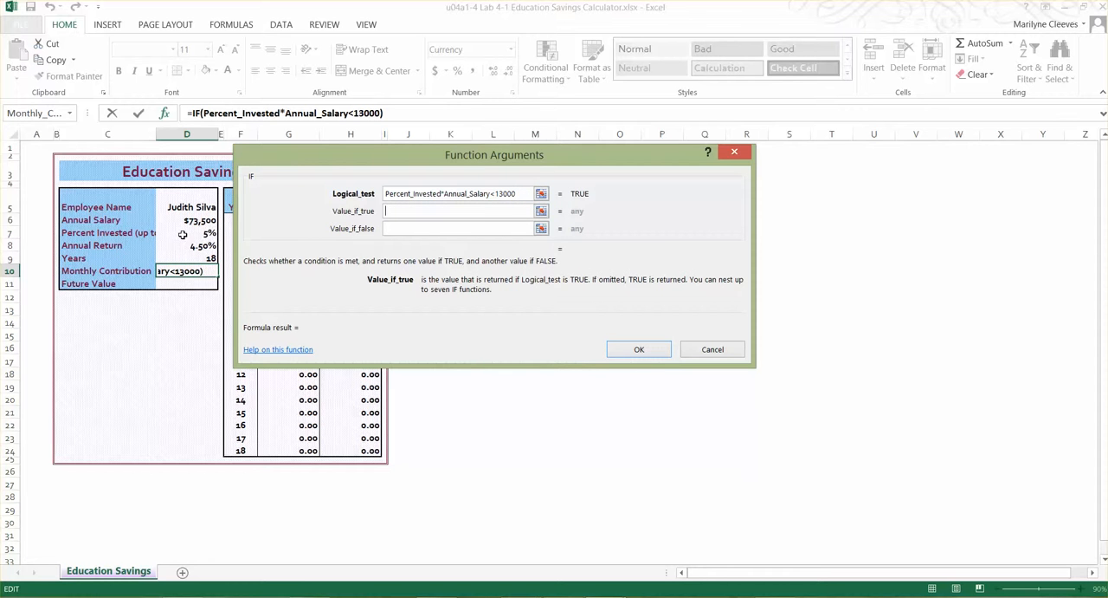
pyautogui.click(183, 234)
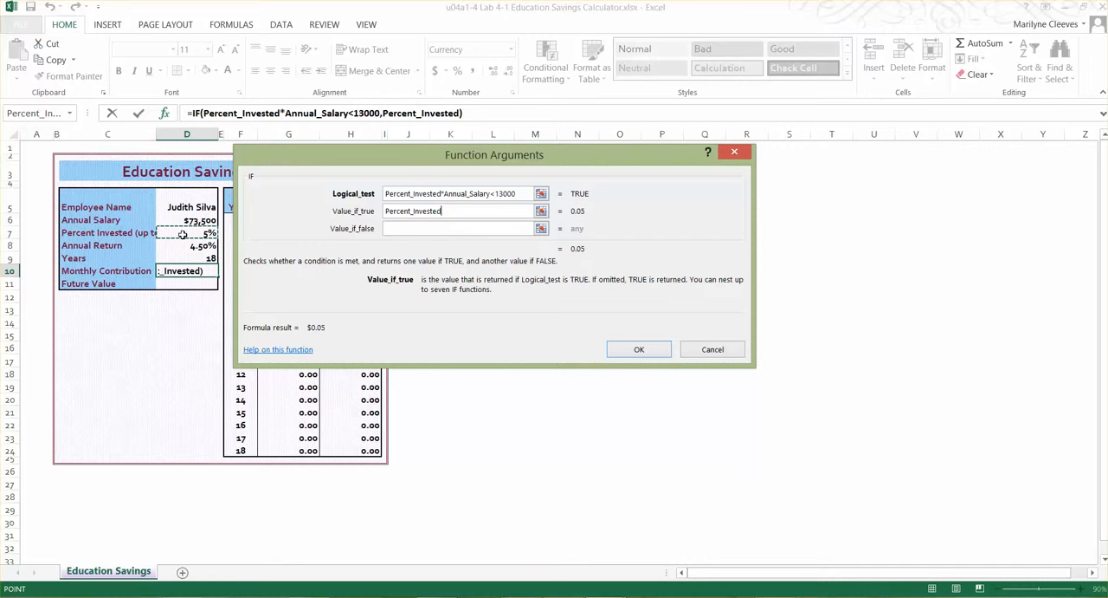
pyautogui.write('*')
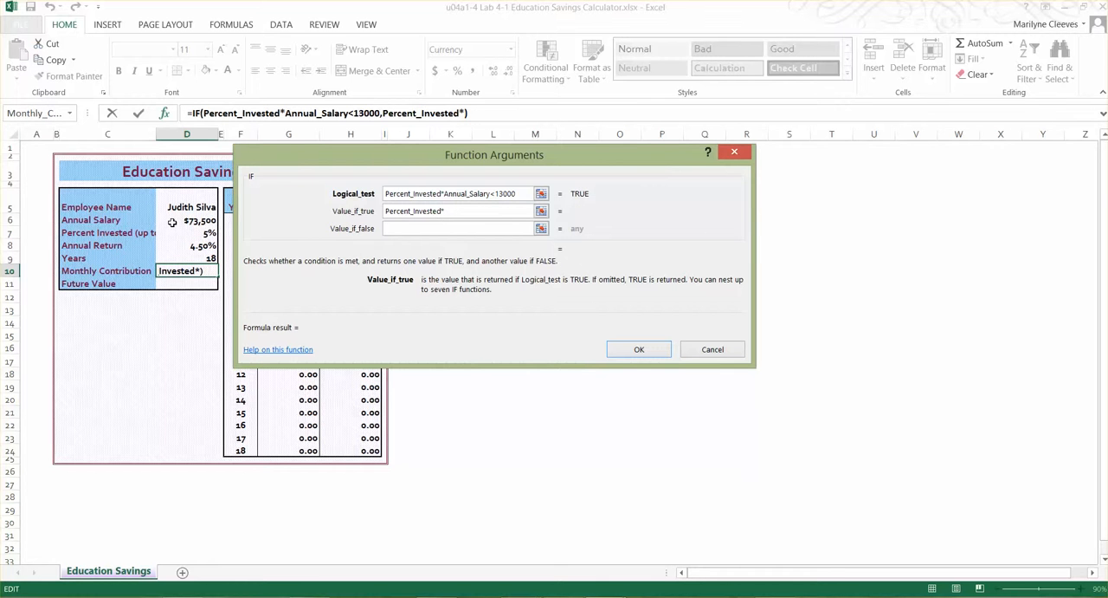
pyautogui.click(173, 223)
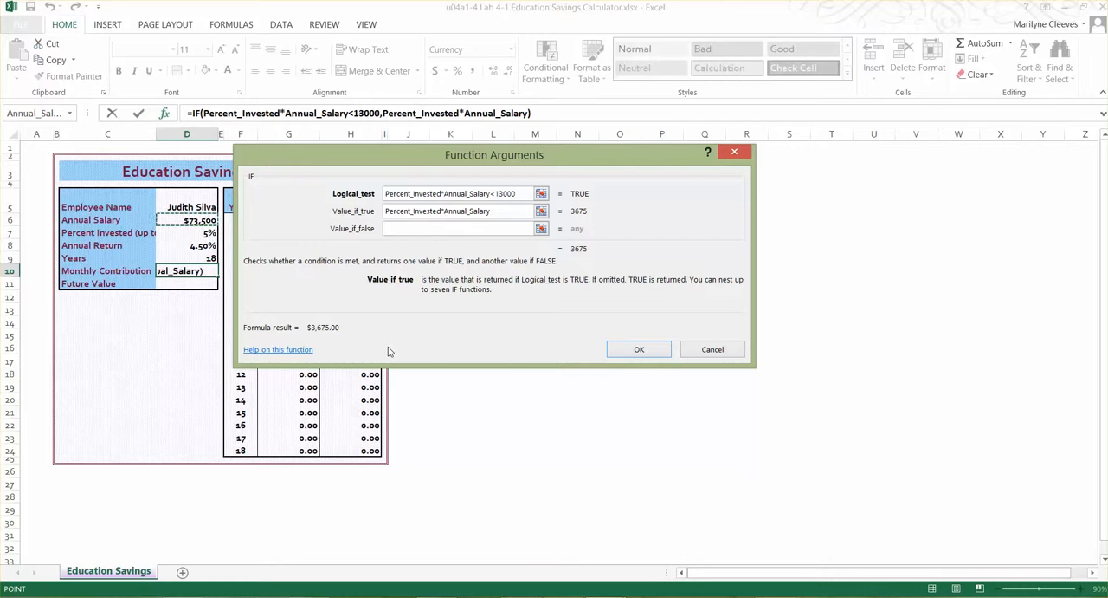
pyautogui.write('/12')
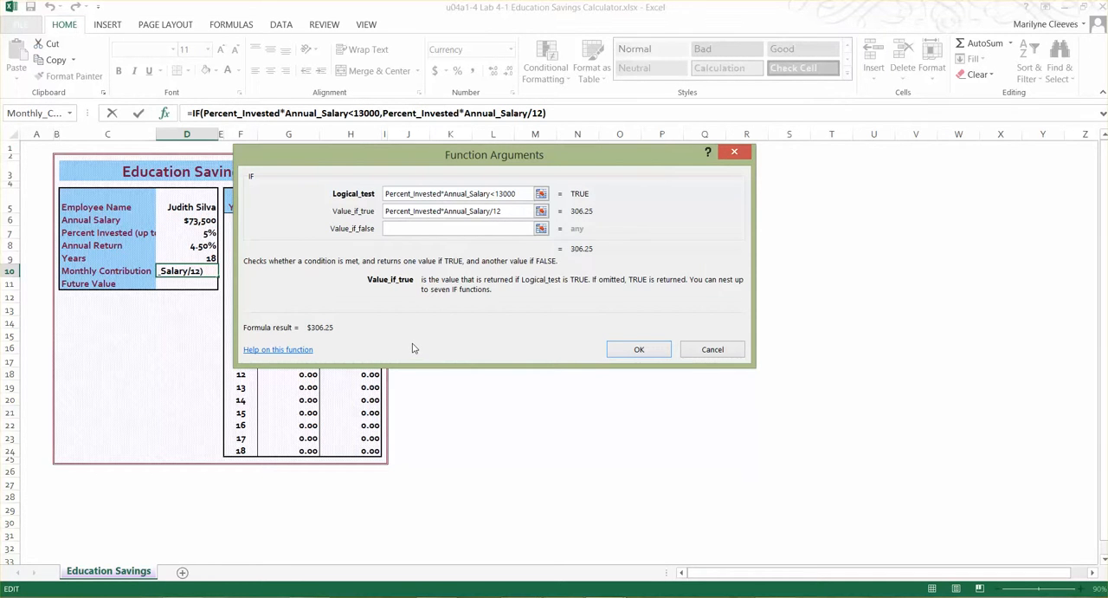
# Set the IF function's value if false to 13000/12 and confirm the Monthly Contribution formula
pyautogui.click(399, 229)
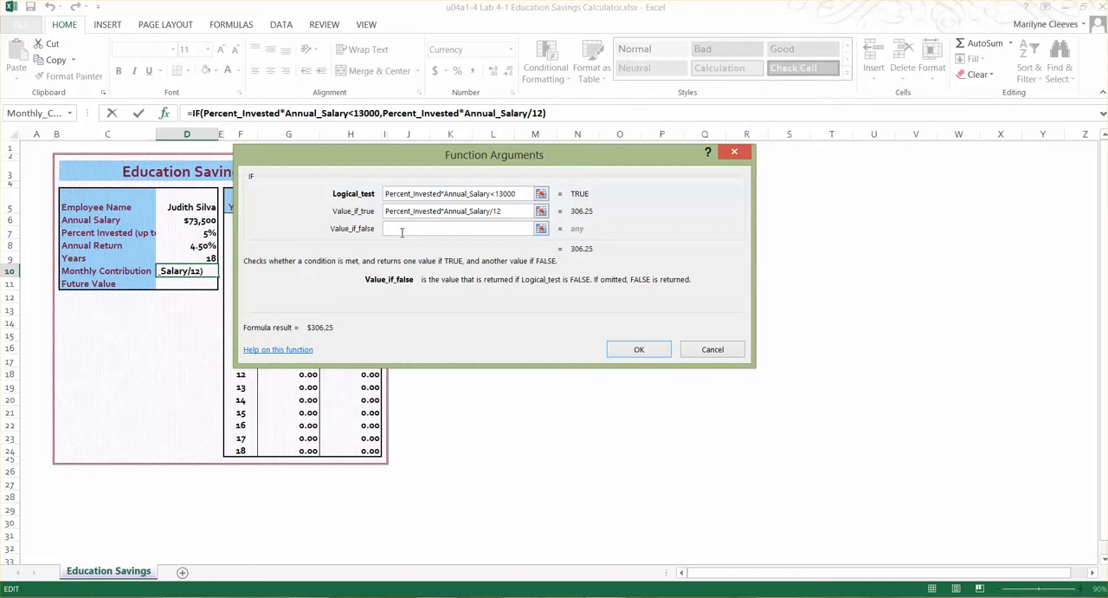
pyautogui.write('12000')
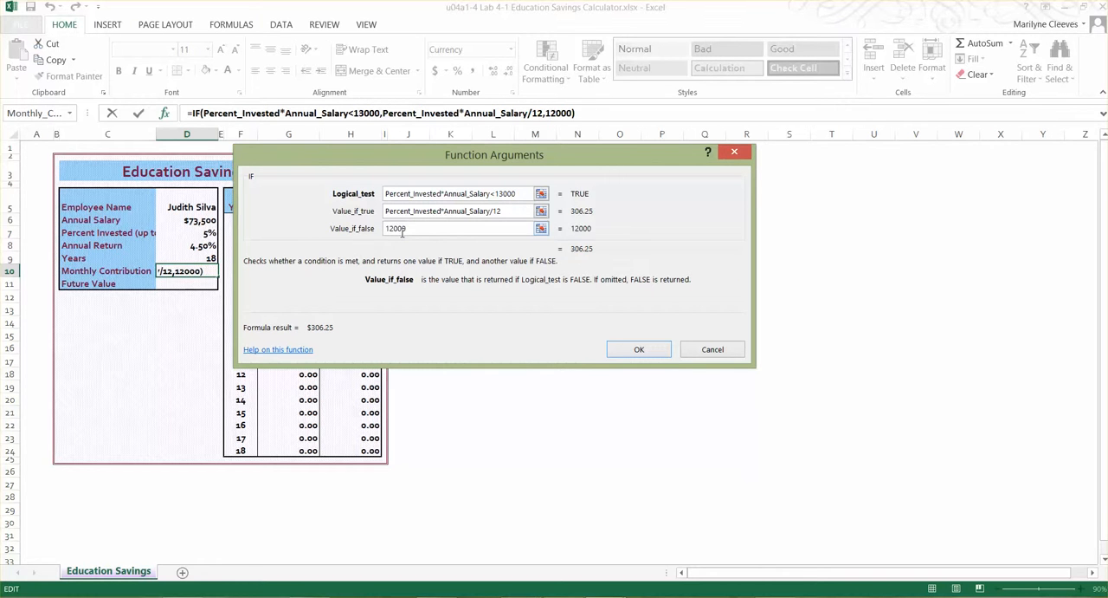
pyautogui.write('/12')
pyautogui.click(390, 228)
pyautogui.press('Delete')
pyautogui.write('3')
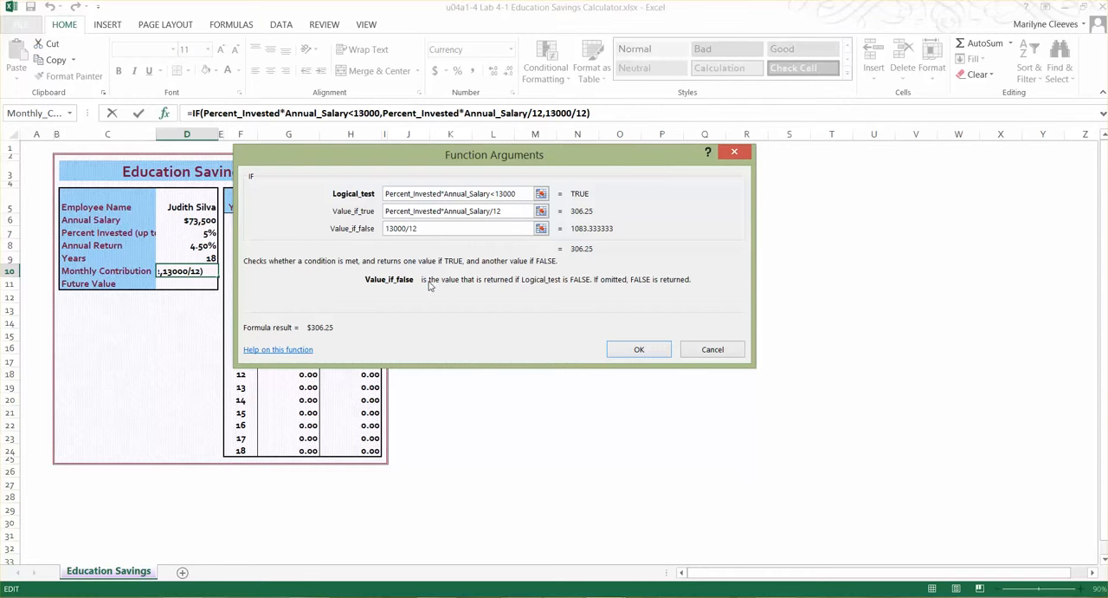
pyautogui.click(652, 348)
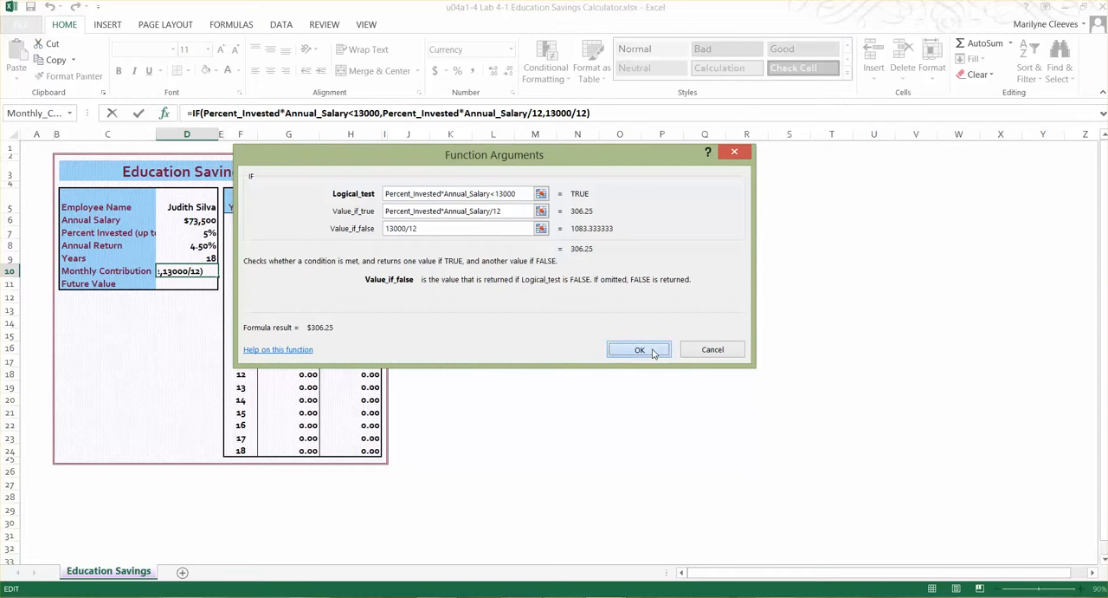
# Insert the FV function from the full function list in the Future Value cell D11, with its arguments clear of the input cells
pyautogui.click(187, 284)
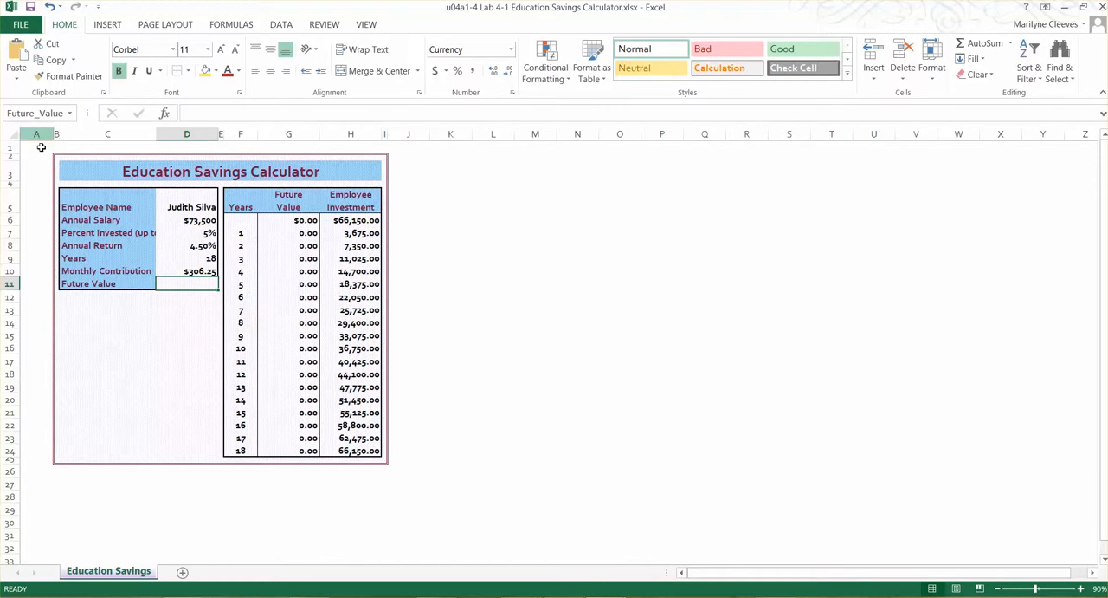
pyautogui.click(174, 269)
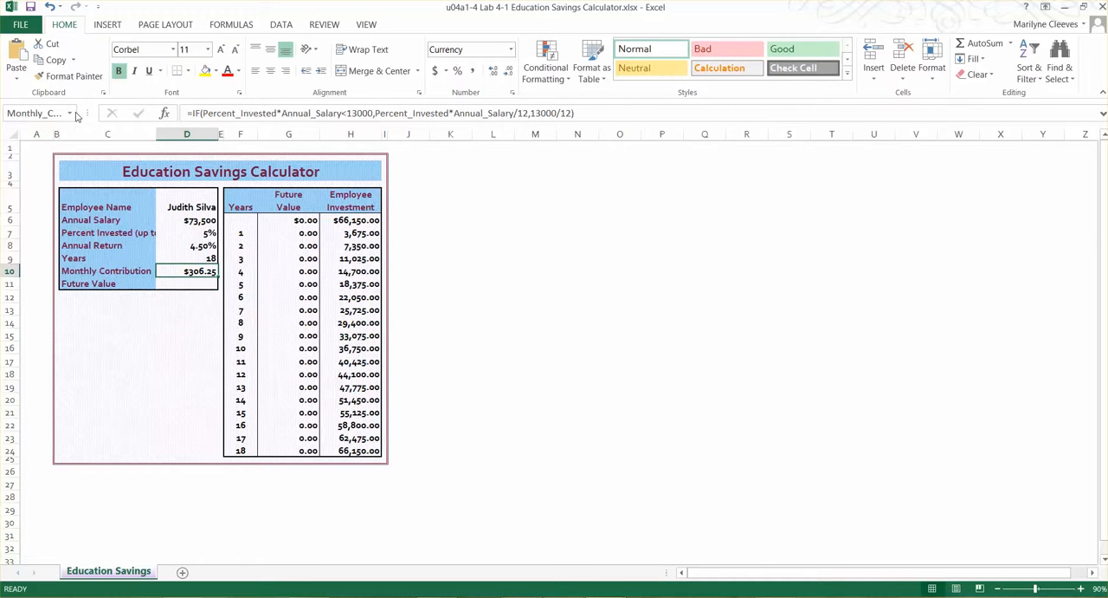
pyautogui.click(187, 284)
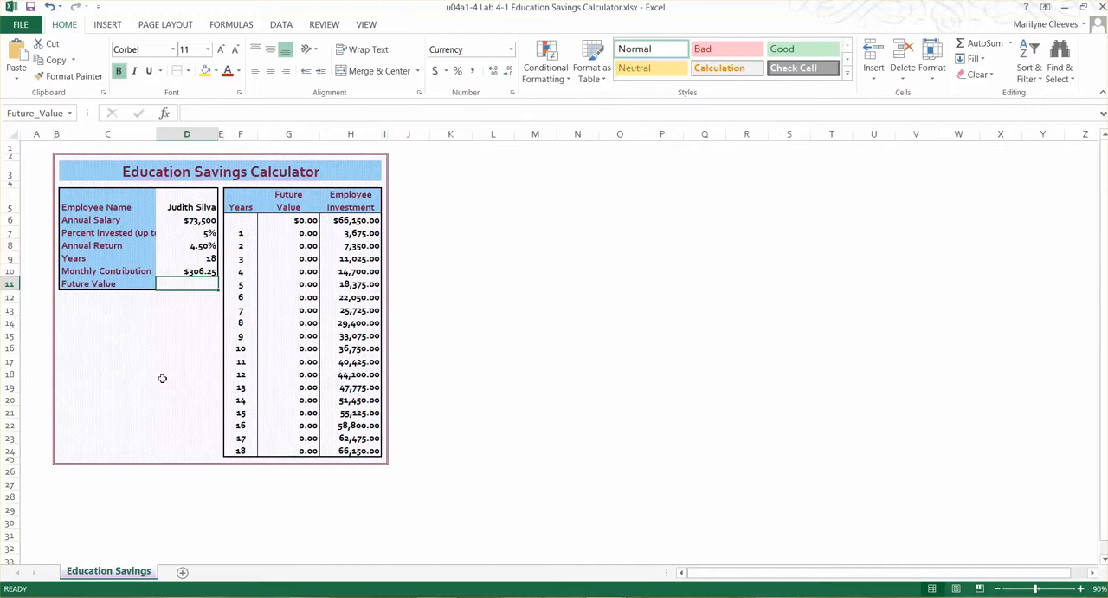
pyautogui.click(164, 113)
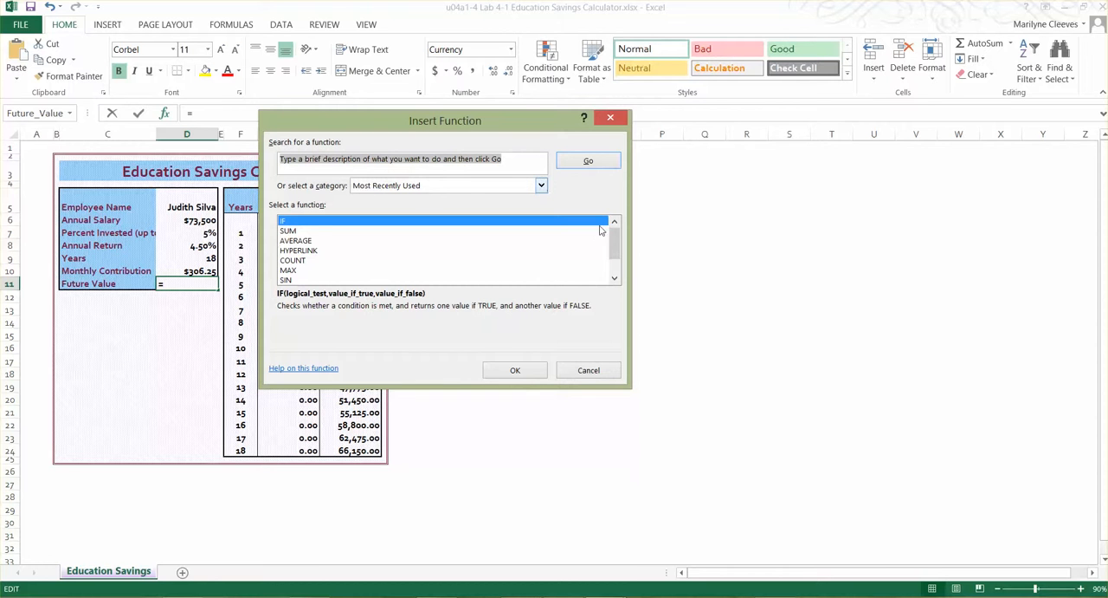
pyautogui.moveTo(616, 253)
pyautogui.mouseDown()
pyautogui.moveTo(617, 270)
pyautogui.moveTo(616, 256)
pyautogui.mouseUp()
pyautogui.click(538, 188)
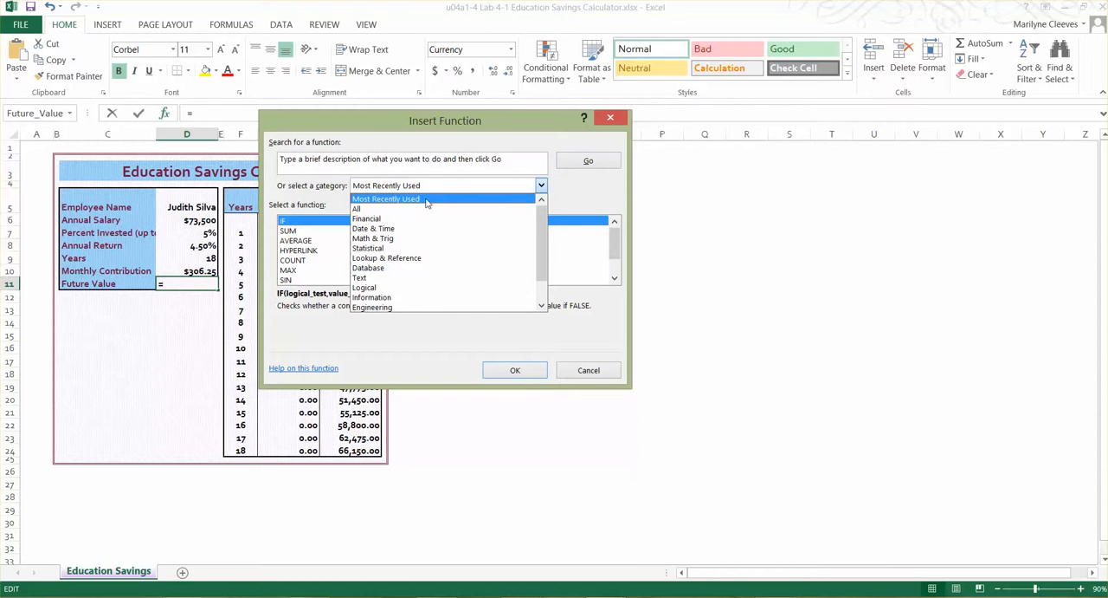
pyautogui.click(401, 210)
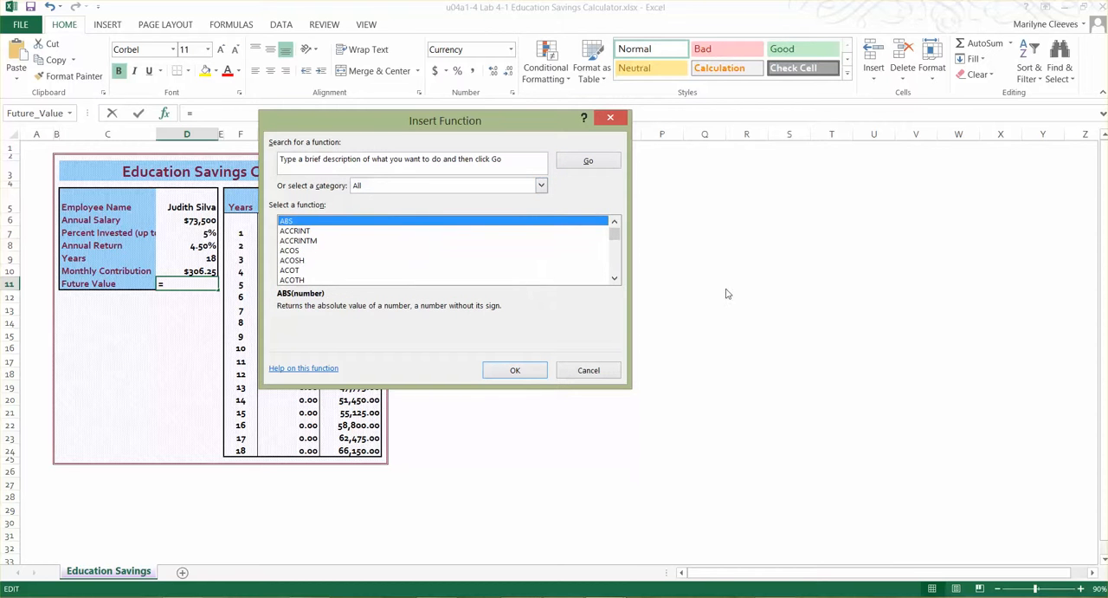
pyautogui.moveTo(618, 232); pyautogui.dragTo(617, 251)
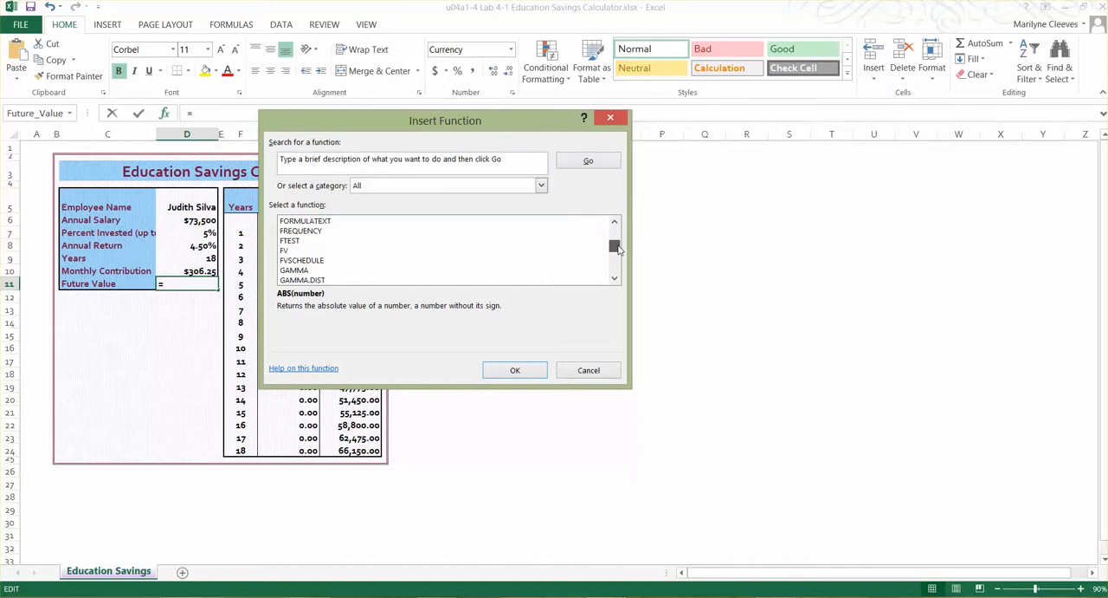
pyautogui.click(286, 249)
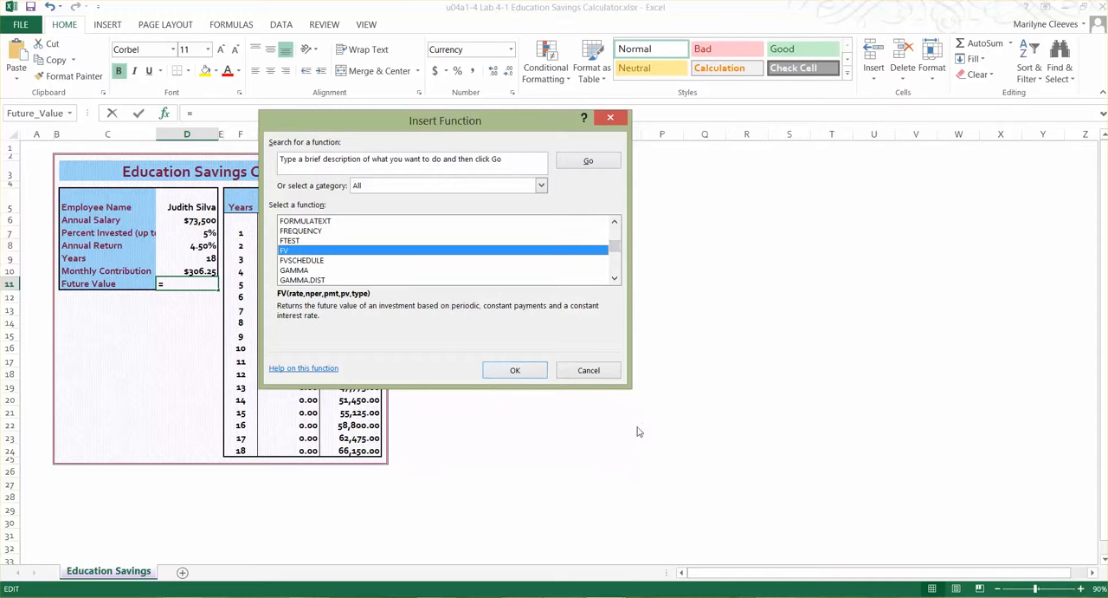
pyautogui.click(517, 371)
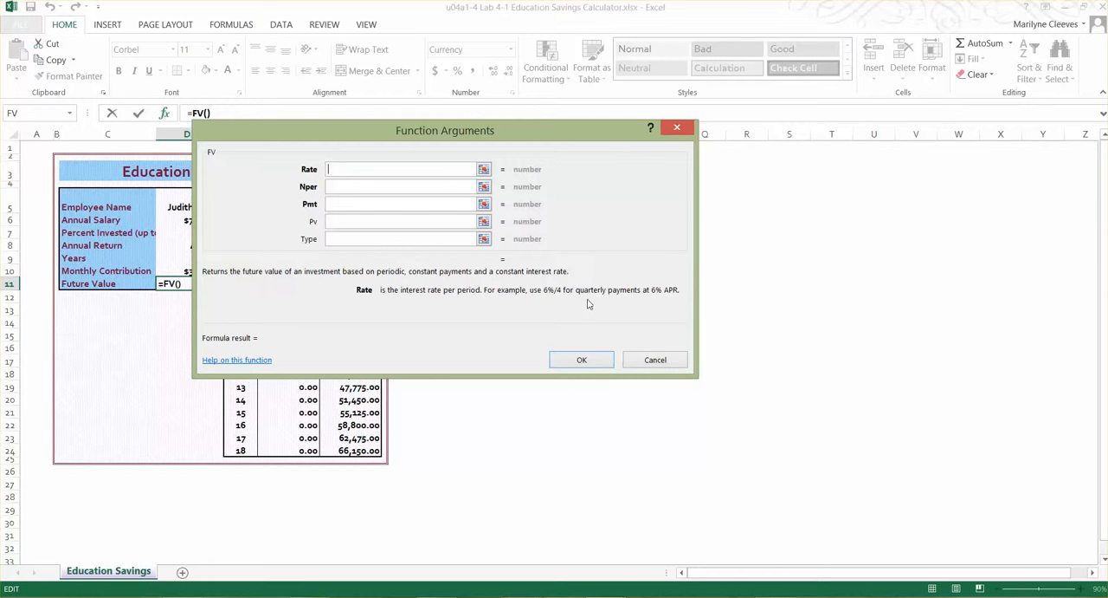
pyautogui.moveTo(391, 153); pyautogui.dragTo(557, 154)
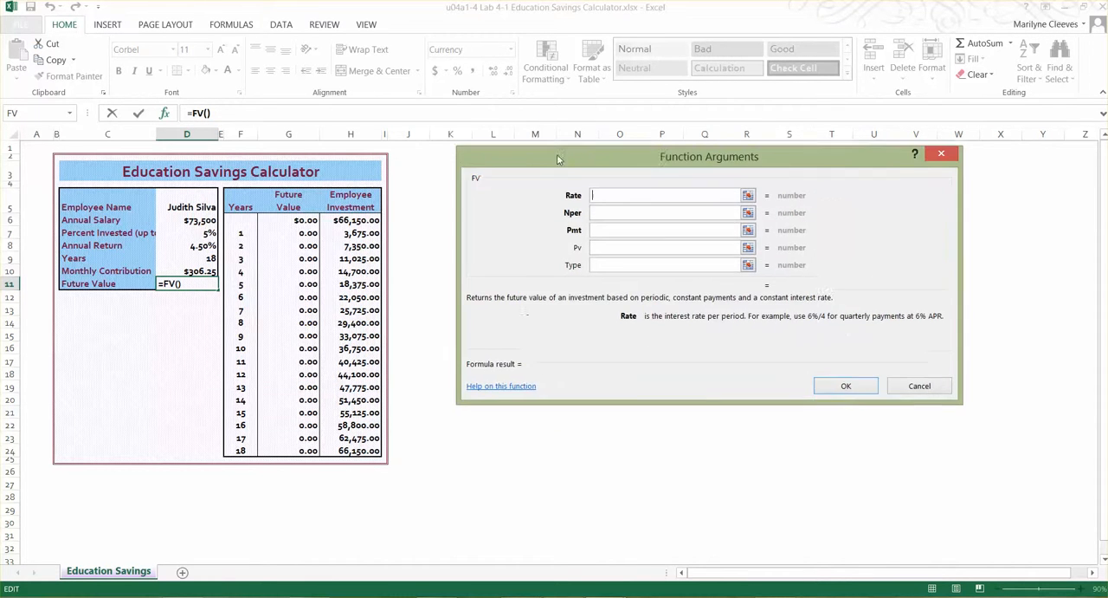
# Set the FV function's rate to Annual_Return/12 and its number of periods to Years*12
pyautogui.click(187, 245)
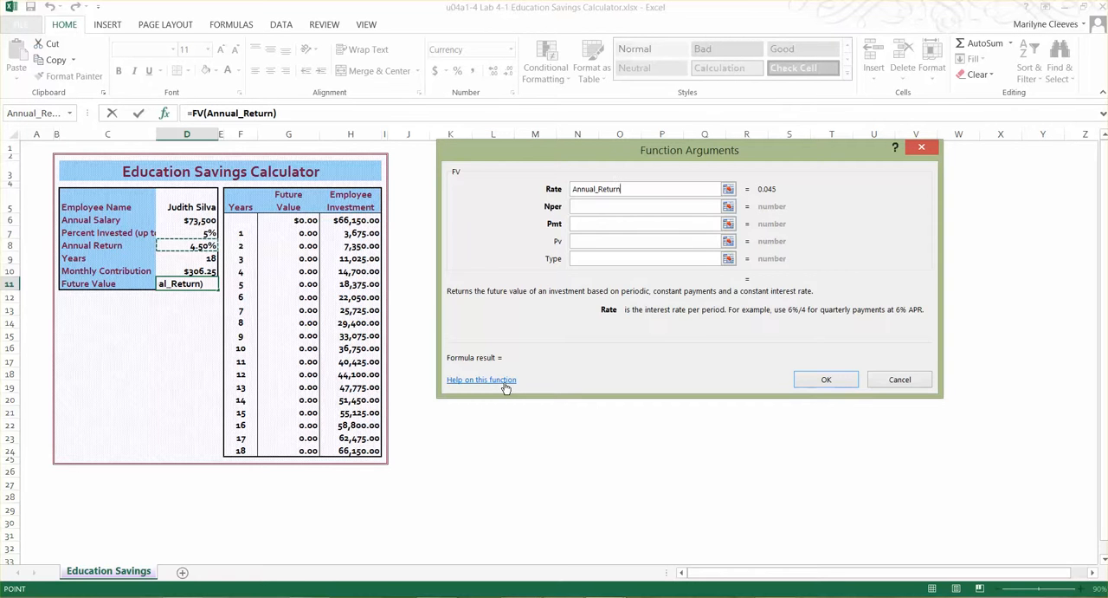
pyautogui.write('/12')
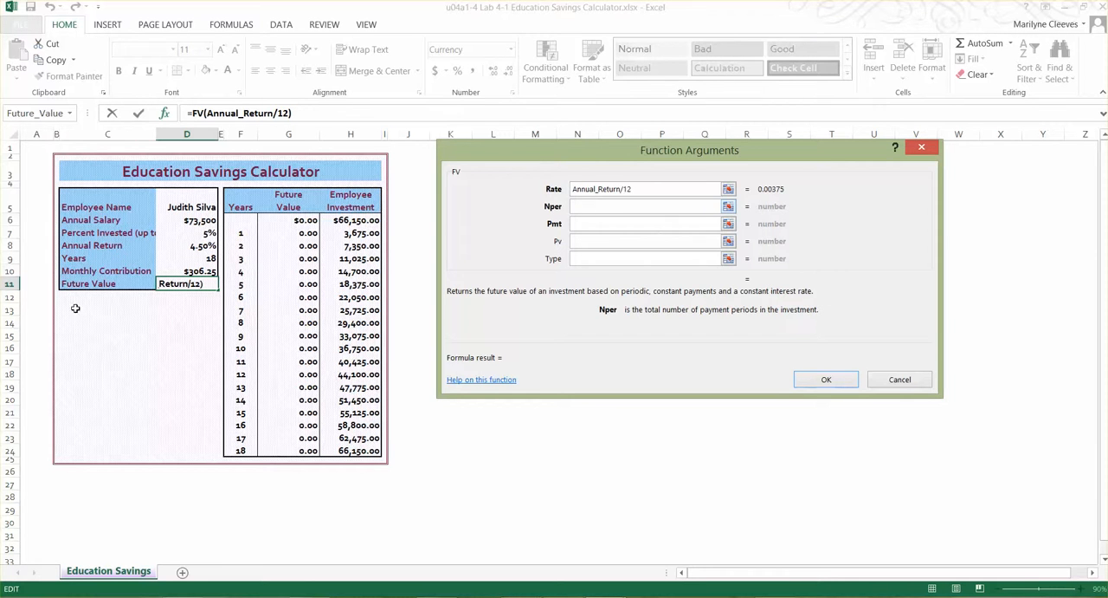
pyautogui.click(194, 258)
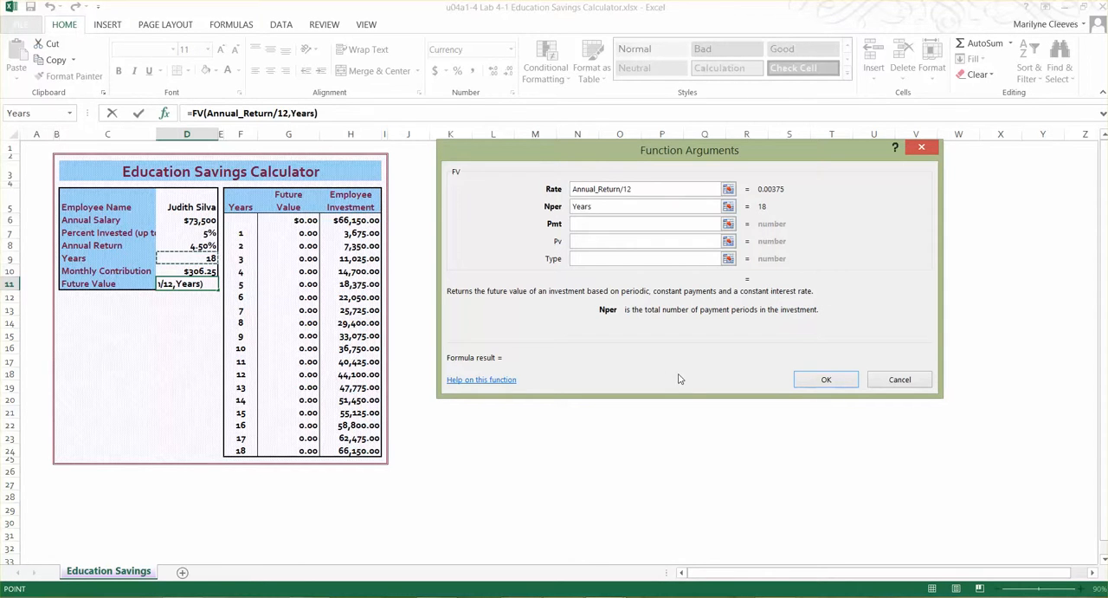
pyautogui.write('*12')
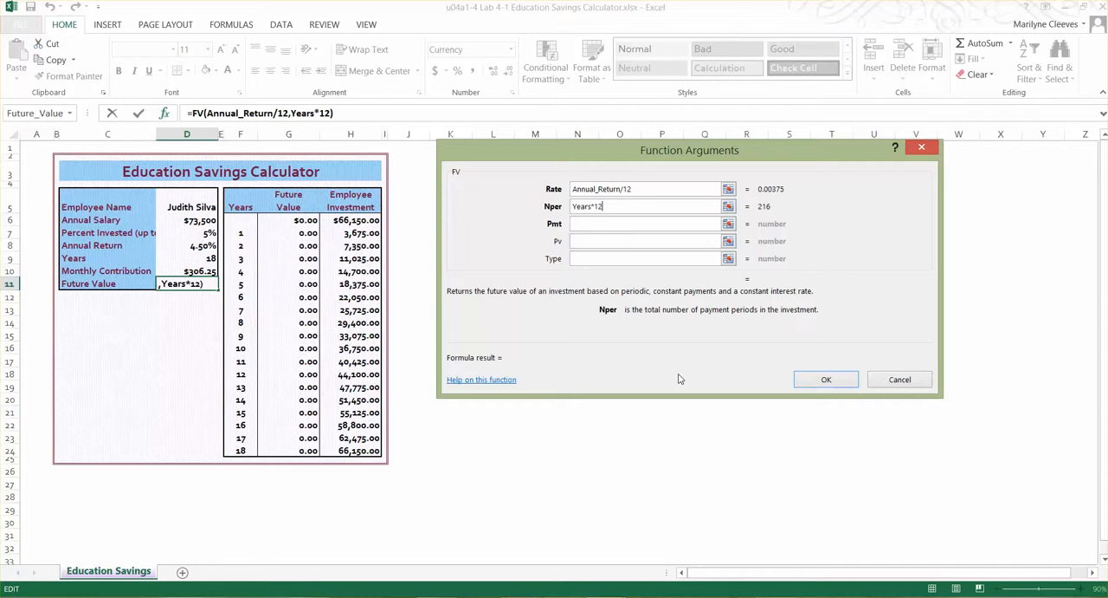
# Set the FV function's payment to Monthly_Contribution and confirm the Future Value formula
pyautogui.click(589, 223)
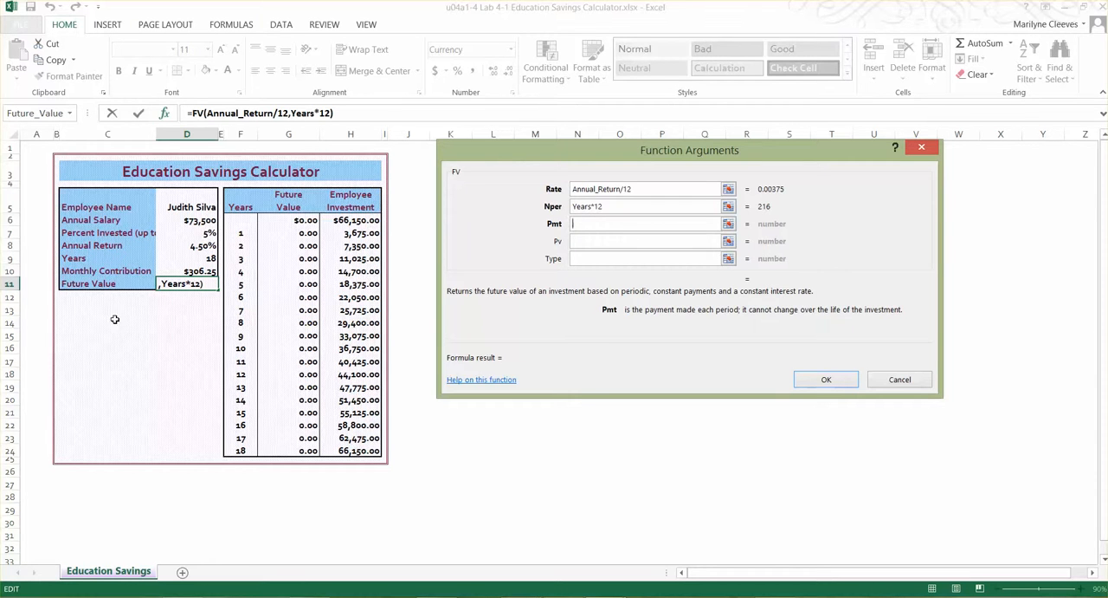
pyautogui.click(184, 271)
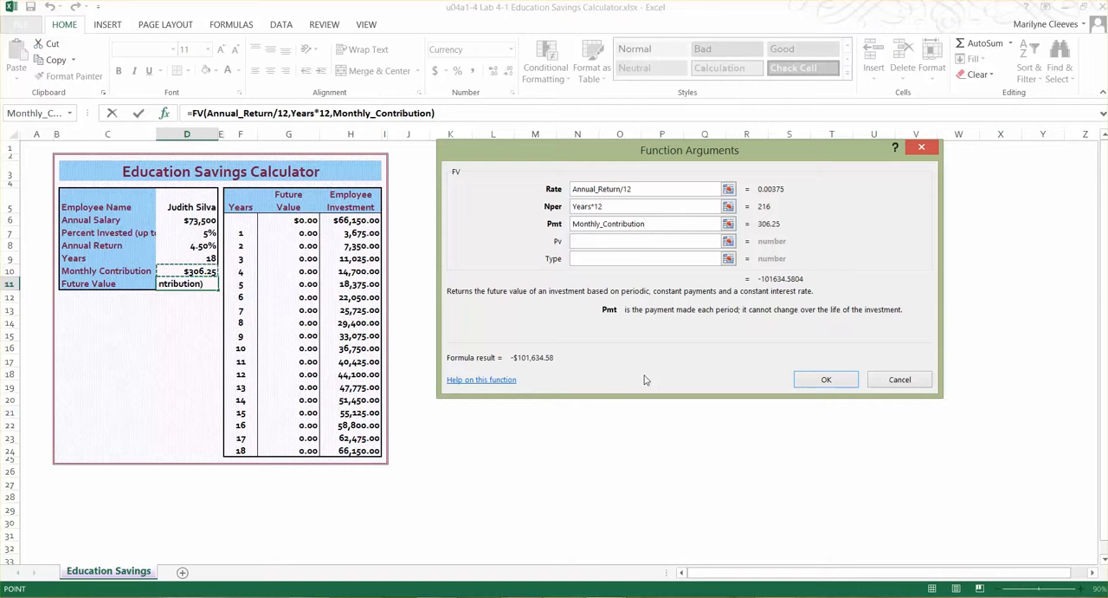
pyautogui.click(827, 381)
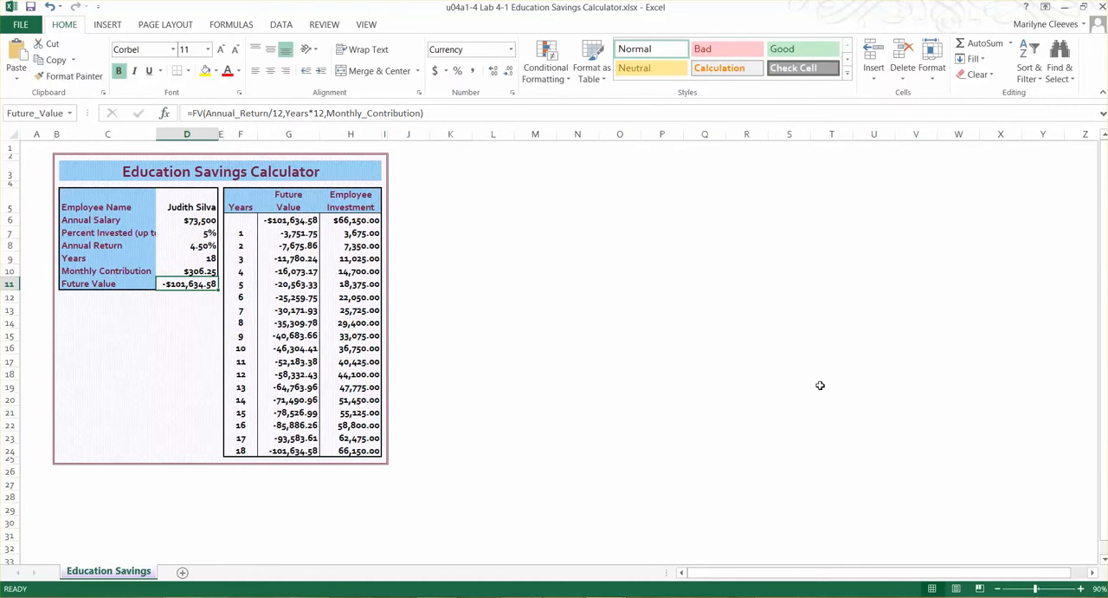
# Negate the Future Value formula in D11 by adding a minus sign before FV, and check the edited formula
pyautogui.click(194, 114)
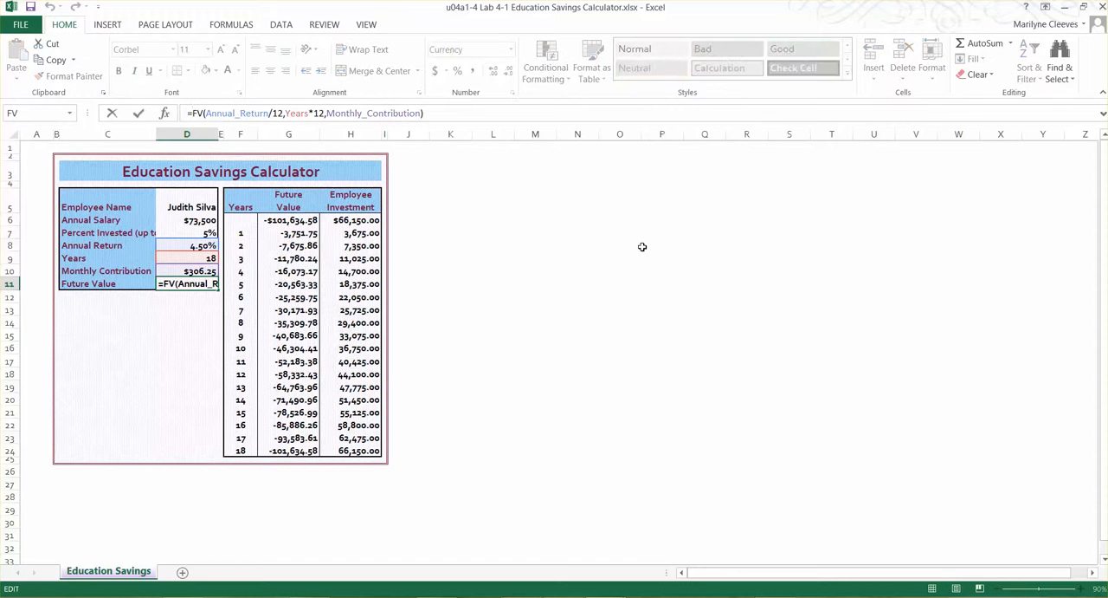
pyautogui.write('-')
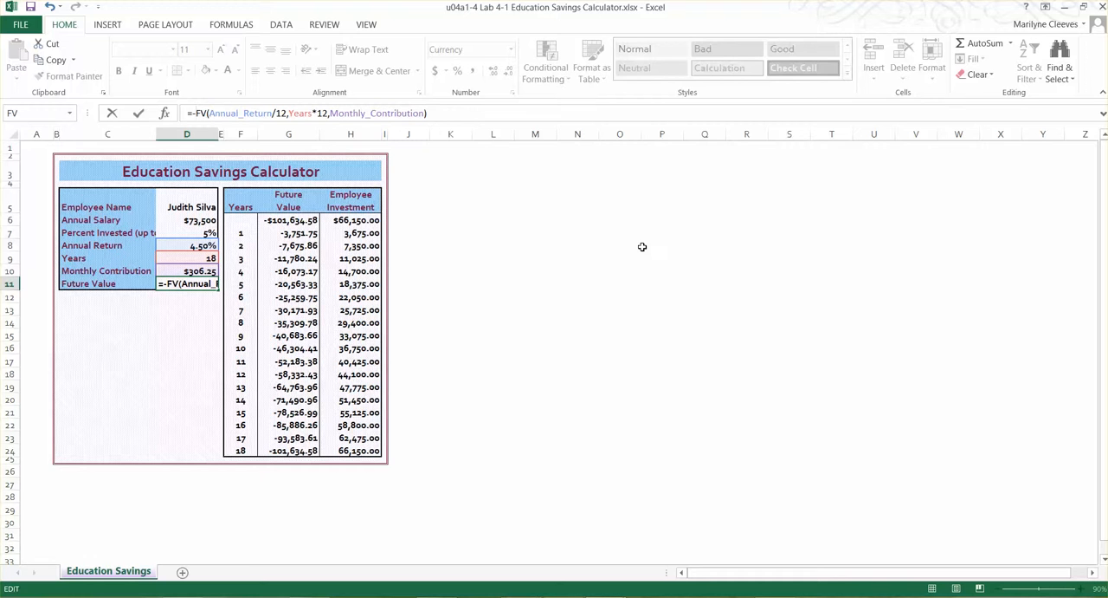
pyautogui.press('Return')
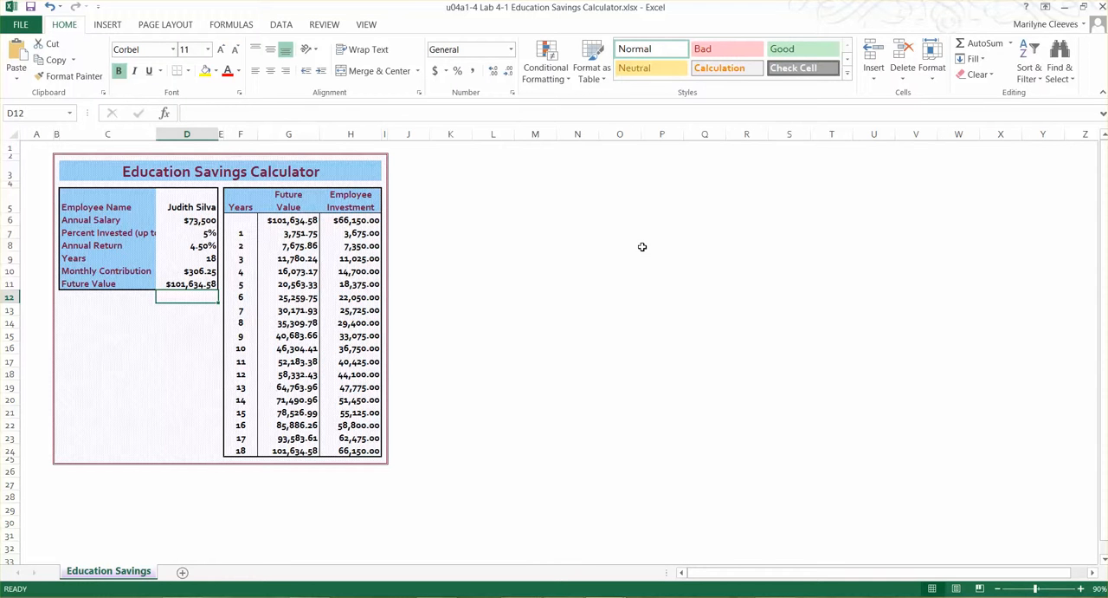
pyautogui.click(183, 285)
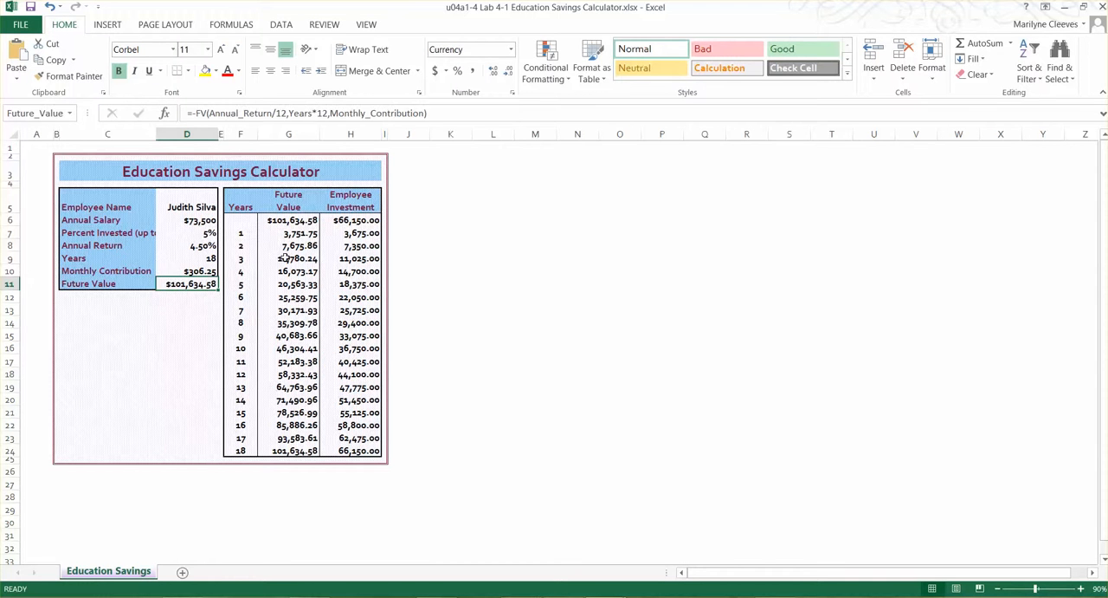
# Check the data table's Future Value reference in G6 and enter =Monthly_Contribution*Years*12 in the Employee Investment cell H6
pyautogui.click(281, 222)
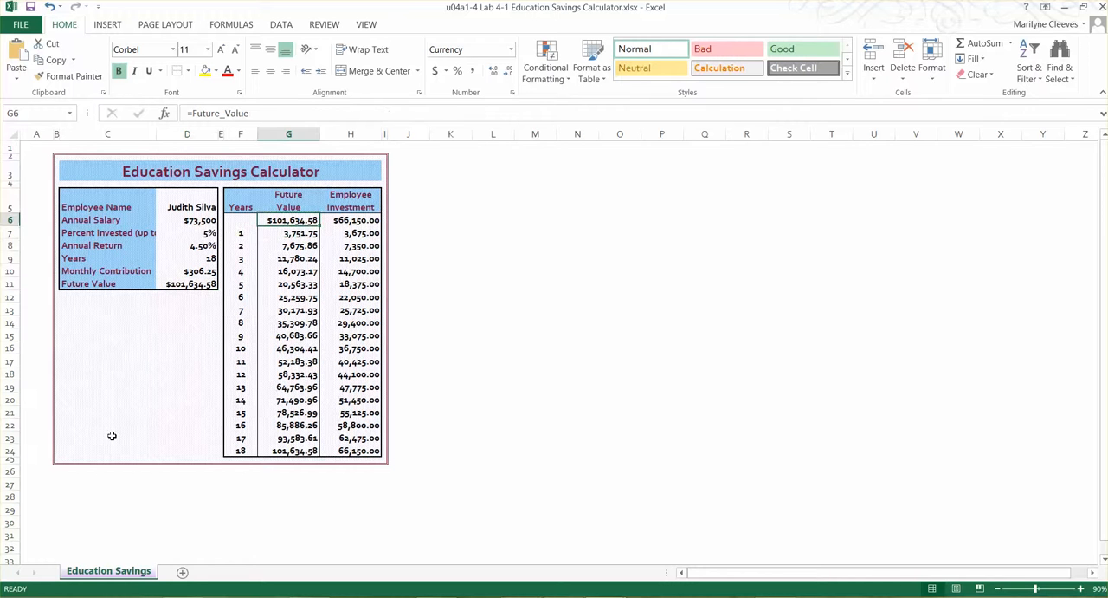
pyautogui.click(344, 219)
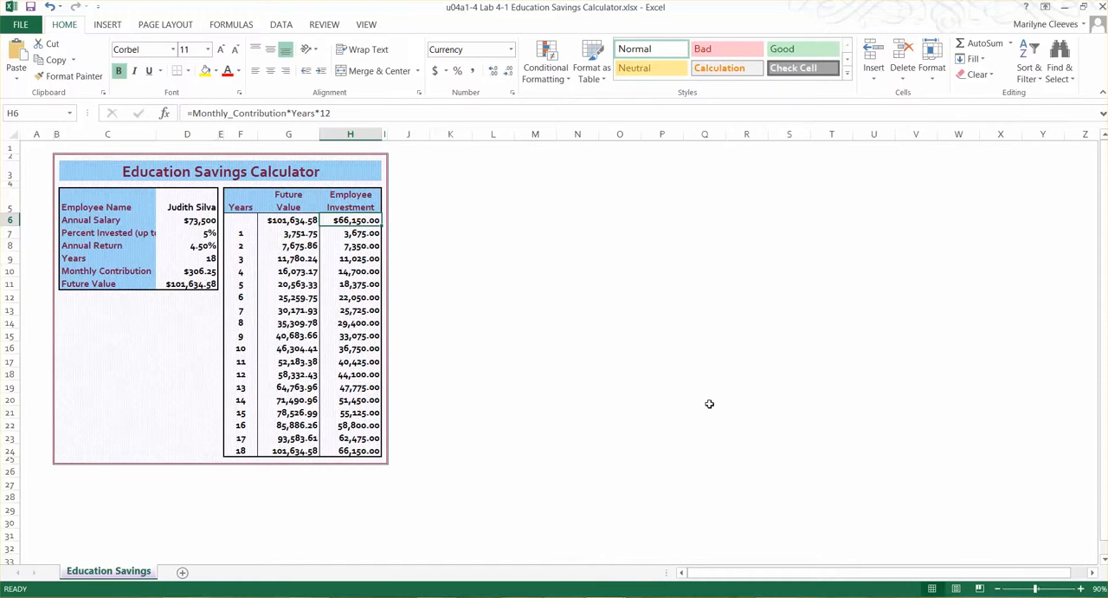
pyautogui.write('=')
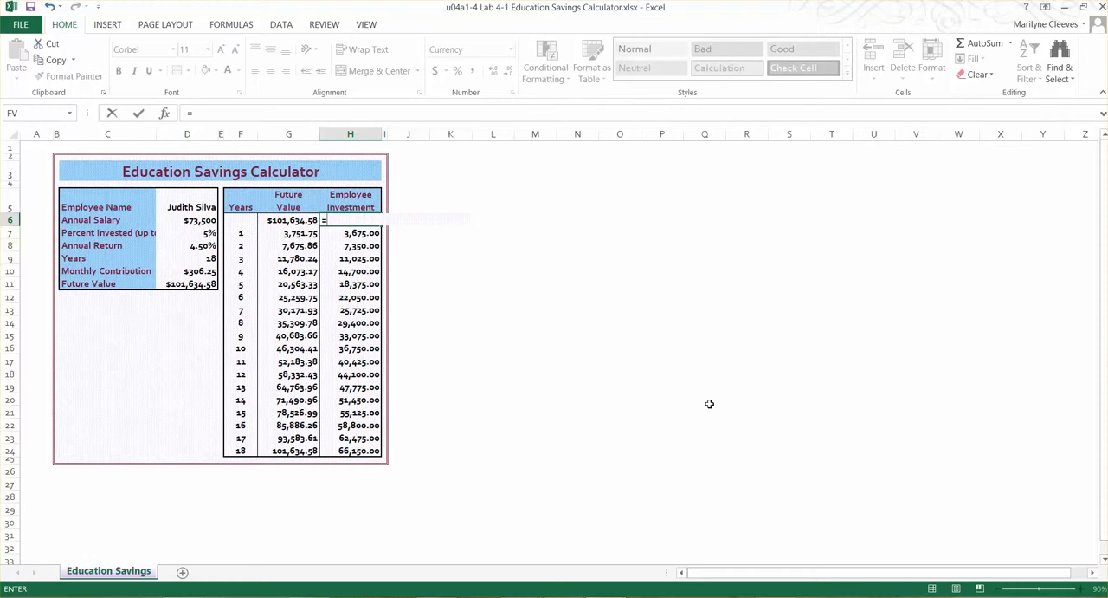
pyautogui.click(180, 271)
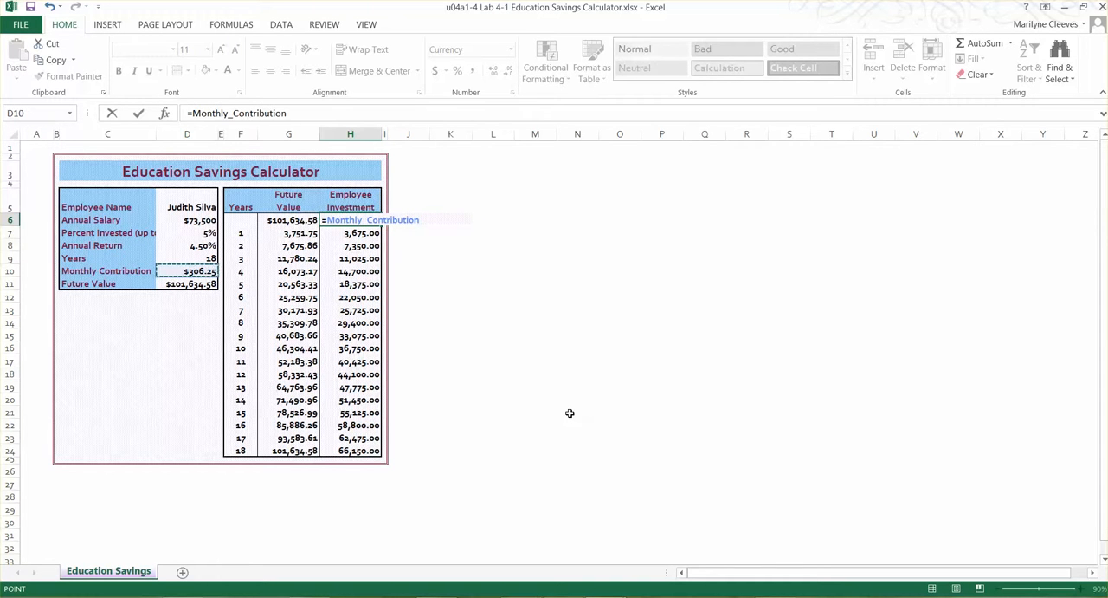
pyautogui.write('*')
pyautogui.click(189, 263)
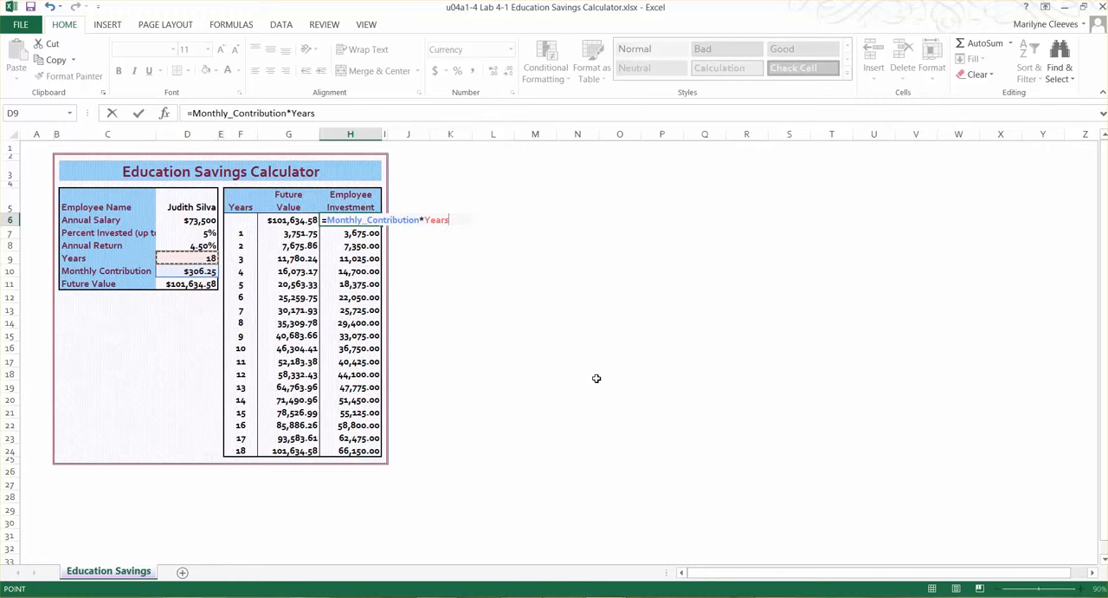
pyautogui.write('*12')
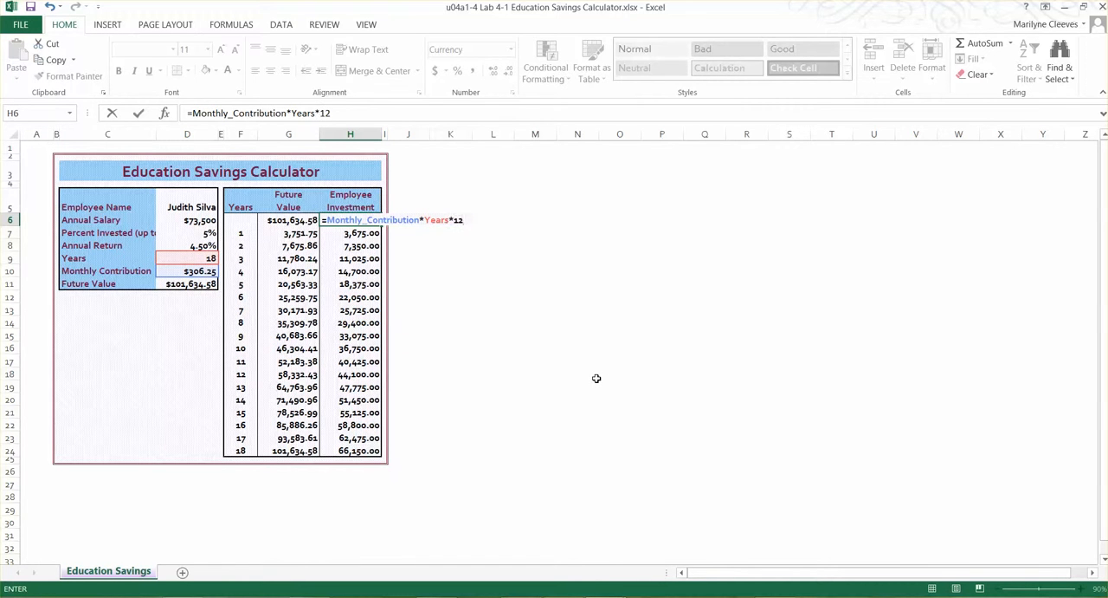
pyautogui.press('Return')
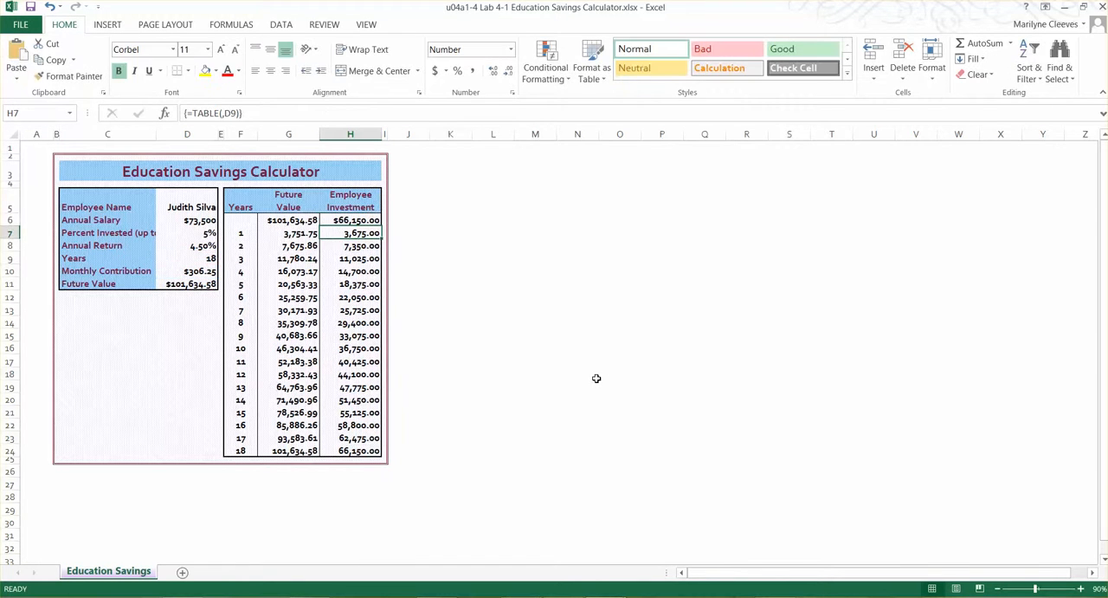